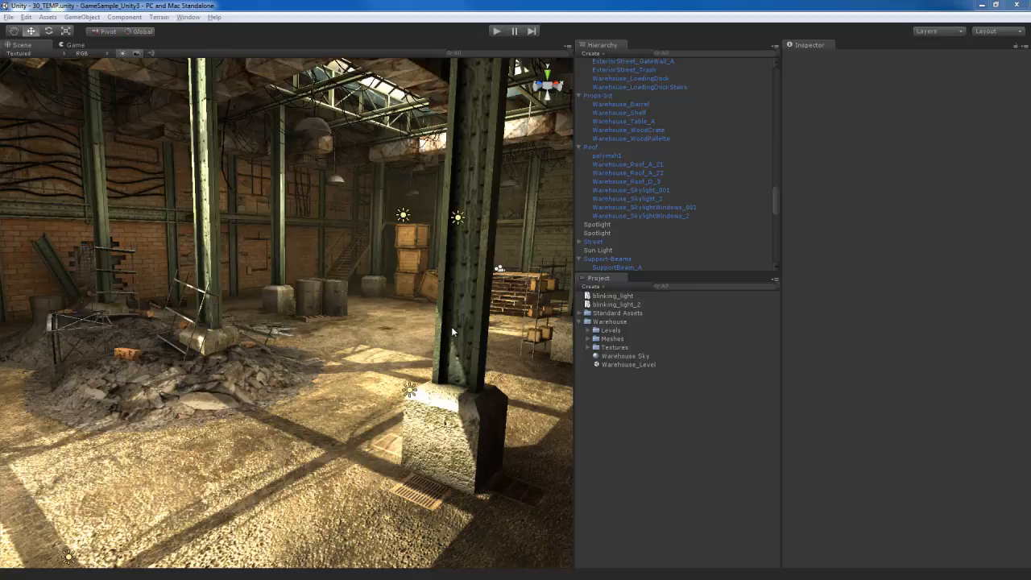
Set the shader of the interior support beams' material (SupportBeam_A) to VertexLit
right_click_drag(360, 331, 372, 349)
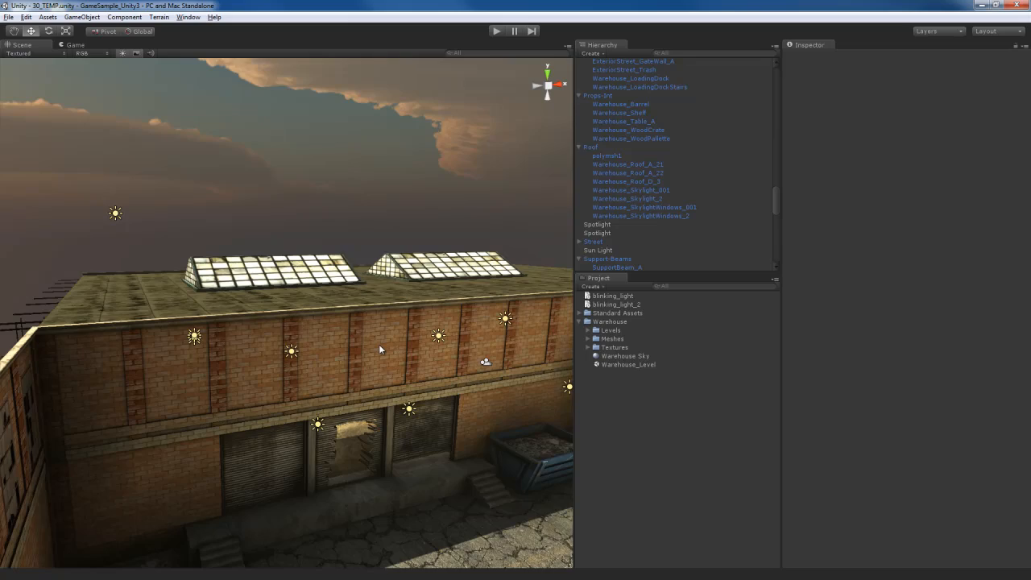
right_click_drag(378, 332, 314, 381)
key("w")
left_click(508, 367)
left_click(387, 305)
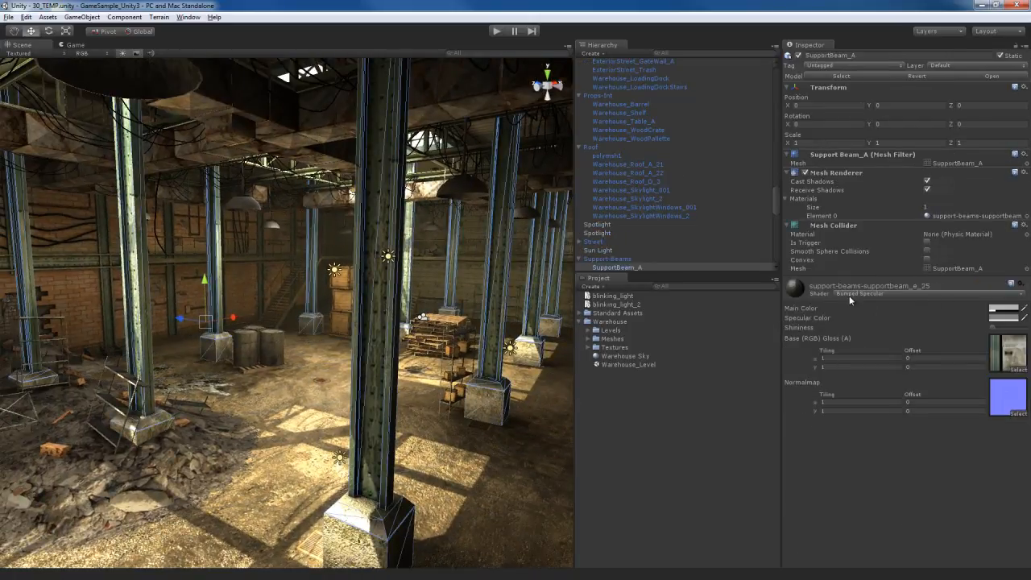
left_click(931, 295)
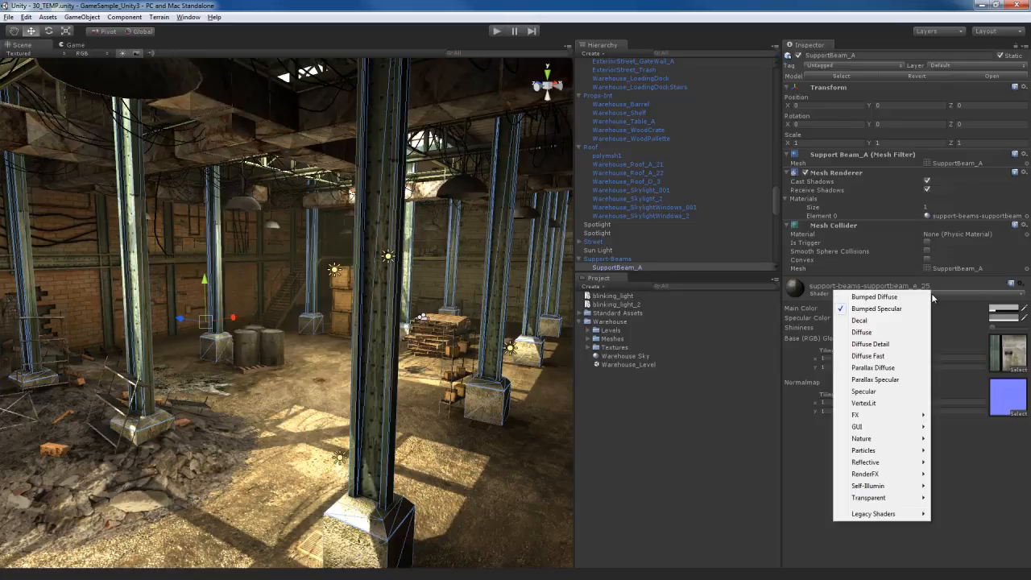
left_click(863, 402)
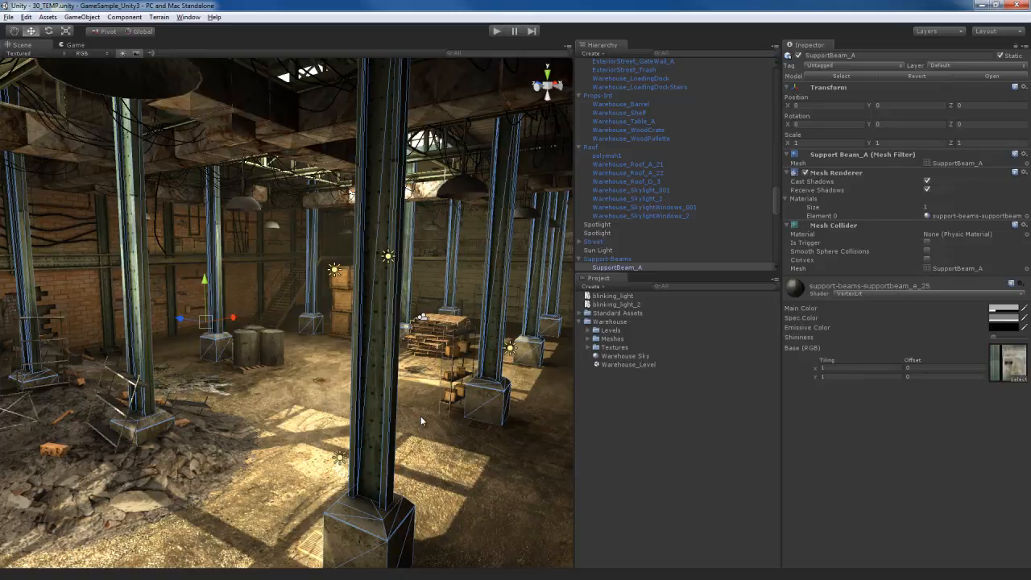
Compare the support beams up close and set their material's shader back to Bumped Specular
left_click_drag(442, 419, 407, 384, "alt")
right_click_drag(408, 382, 451, 414)
key("w")
left_click_drag(323, 395, 353, 402, "alt")
mouse_move(353, 398)
right_mouse_down()
mouse_move(327, 357)
mouse_move(367, 392)
mouse_move(357, 386)
right_mouse_up()
key("s")
left_click(904, 292)
left_click(892, 315)
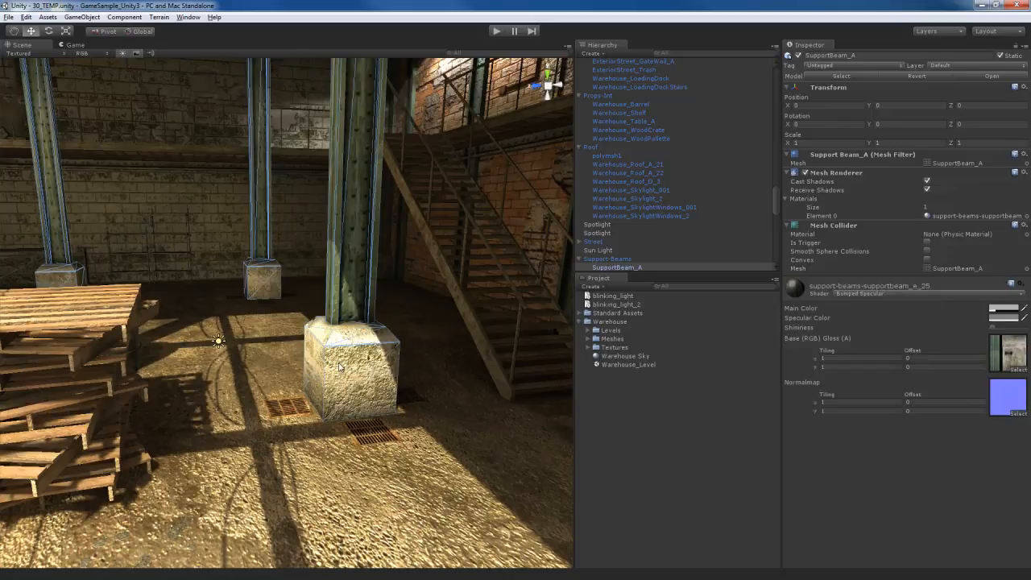
Set the shader of the tall background building ExteriorStreet_BackgroundBldng_C_1's material to VertexLit
right_click_drag(376, 397, 369, 378)
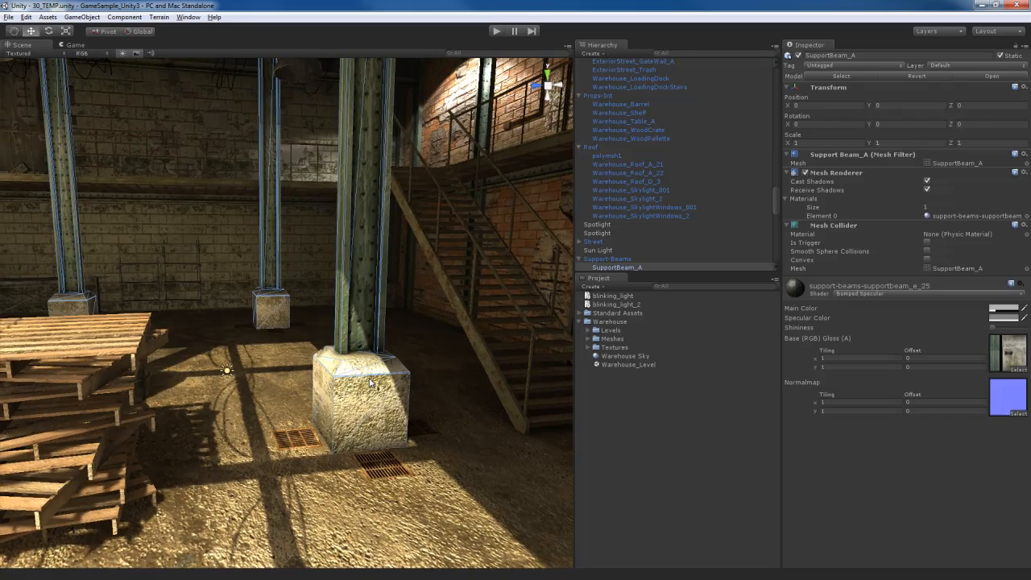
right_click_drag(407, 406, 375, 307)
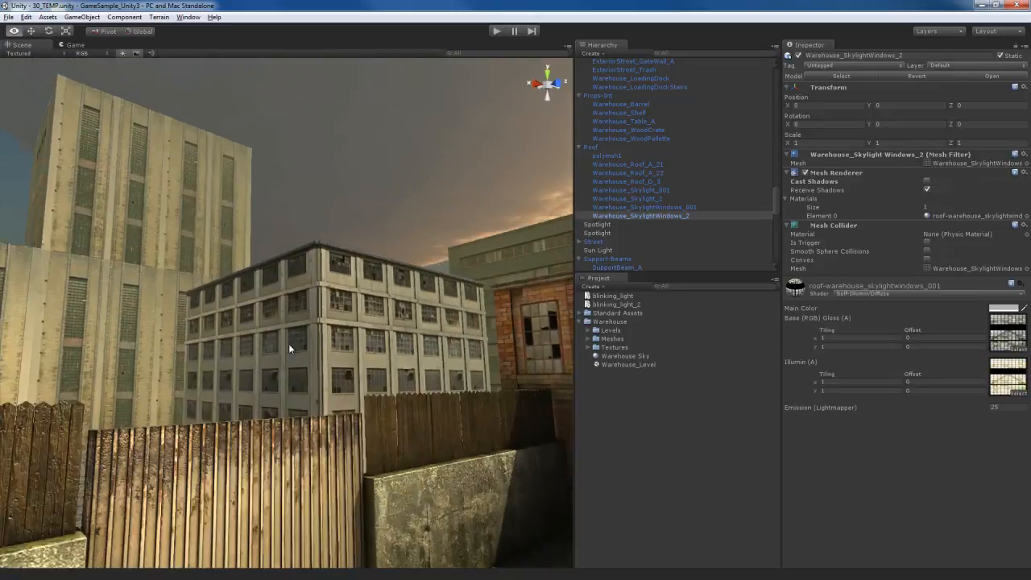
right_click_drag(289, 343, 356, 304)
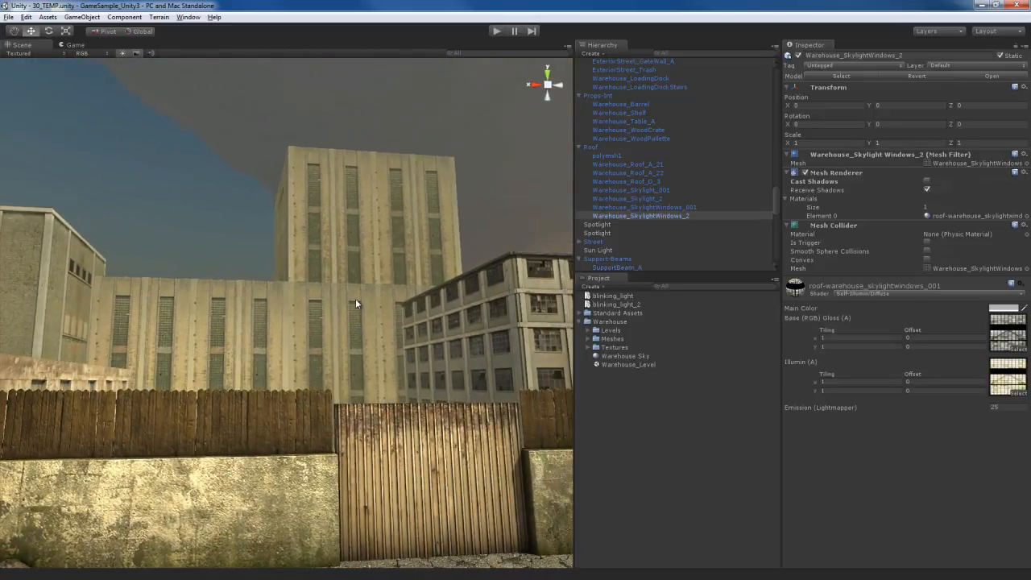
left_click(356, 303)
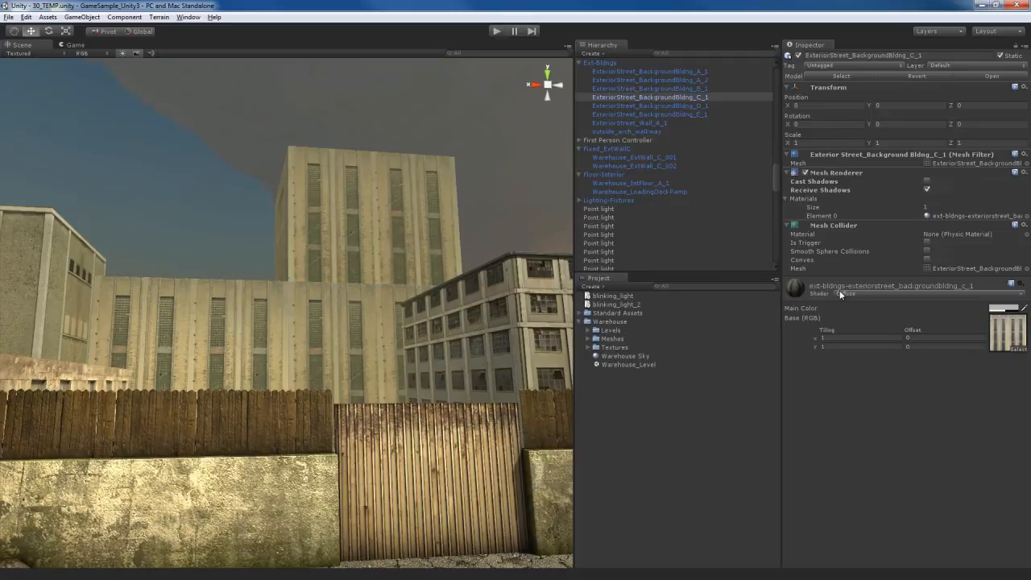
left_click(902, 294)
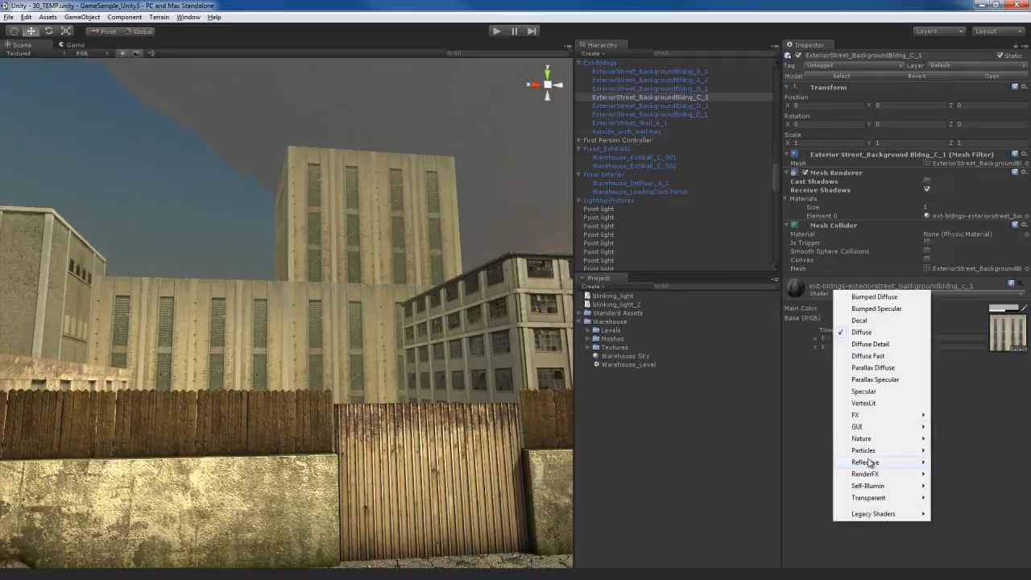
left_click(863, 403)
Set the shader of the background building ExteriorStreet_BackgroundBldng_B_1's material to VertexLit
right_click_drag(412, 352, 334, 295)
left_click(335, 301)
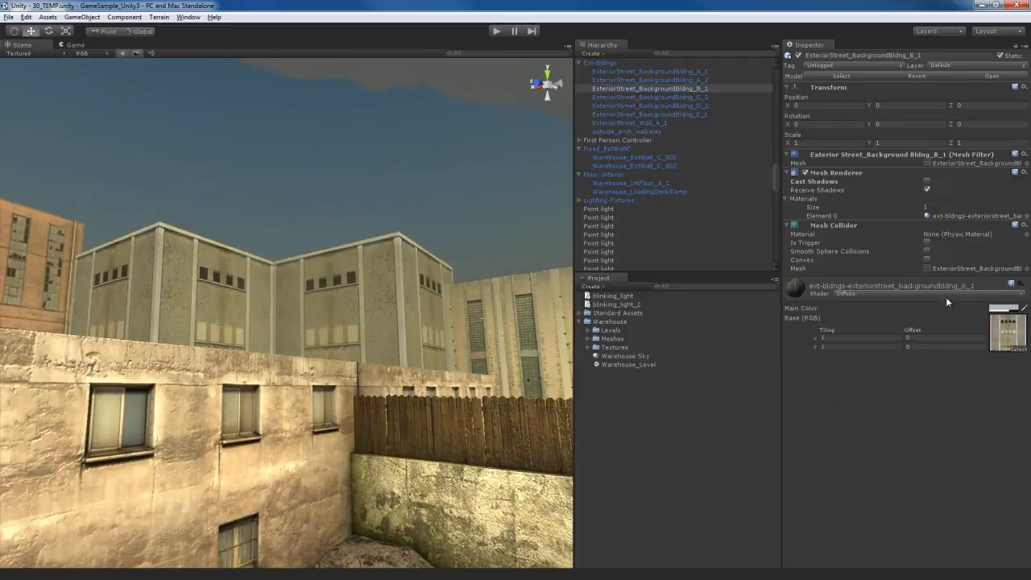
left_click(887, 295)
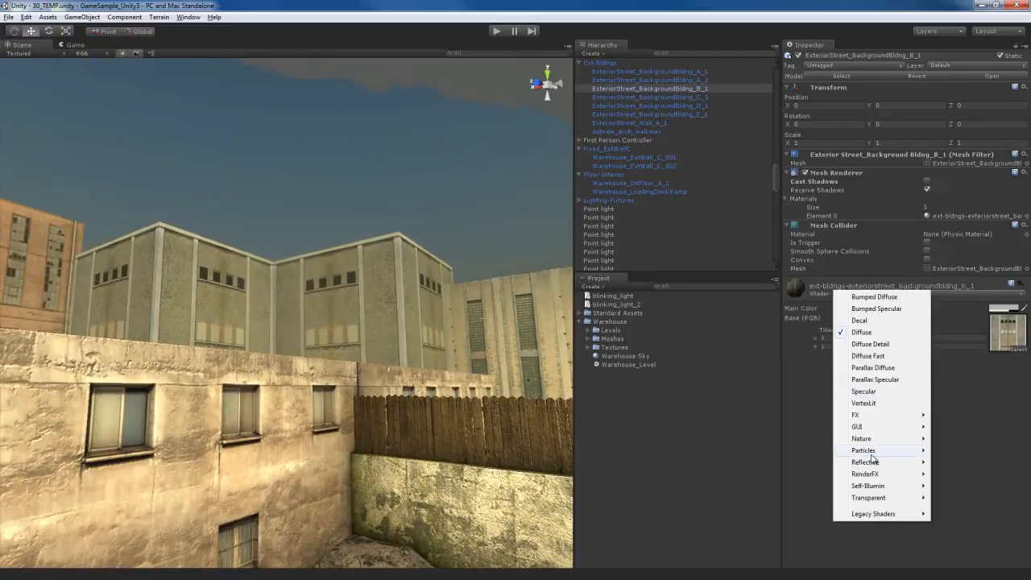
left_click(872, 405)
Set the shader of the orange background building ExteriorStreet_BackgroundBldng_E_1's material to VertexLit
right_click_drag(416, 377, 254, 348)
left_click(431, 264)
left_click(900, 294)
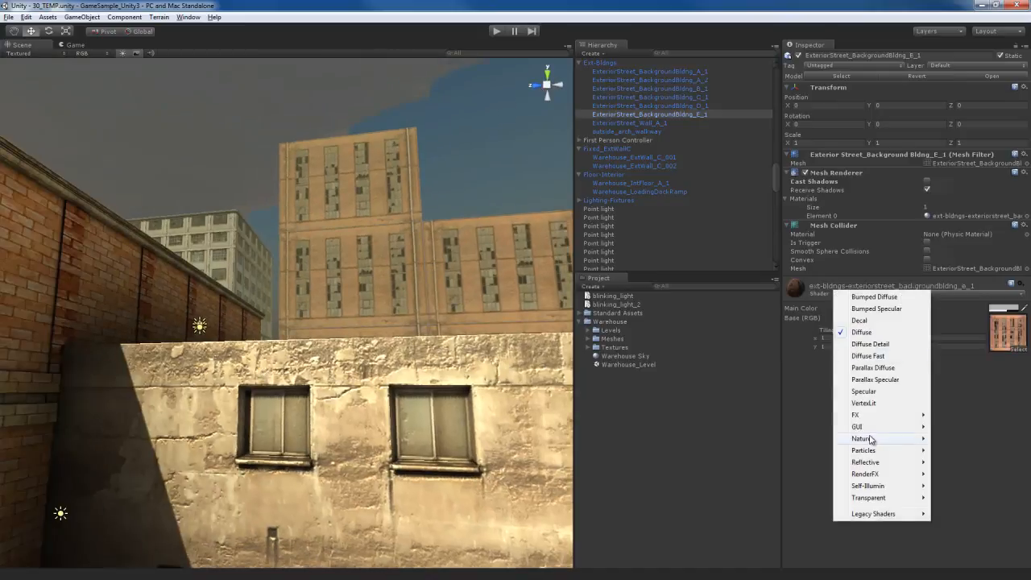
left_click(872, 405)
Set the shader of the brick side building's roof edge (polymsh1, material roof-warehouse_roof_a_22) to VertexLit
right_click_drag(439, 337, 381, 269)
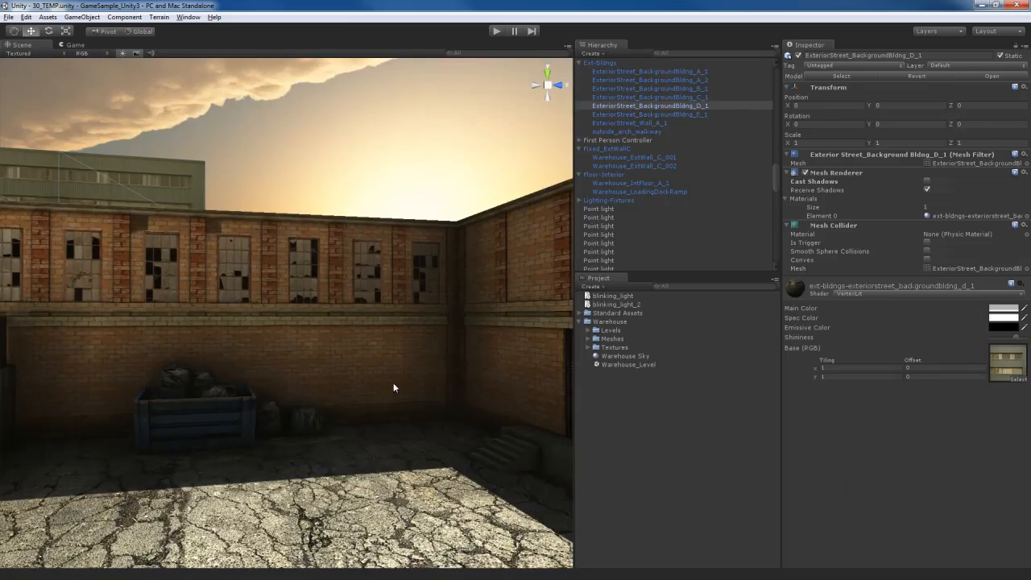
right_click_drag(394, 384, 329, 291)
key("s")
key("w")
key("s")
left_click(329, 273)
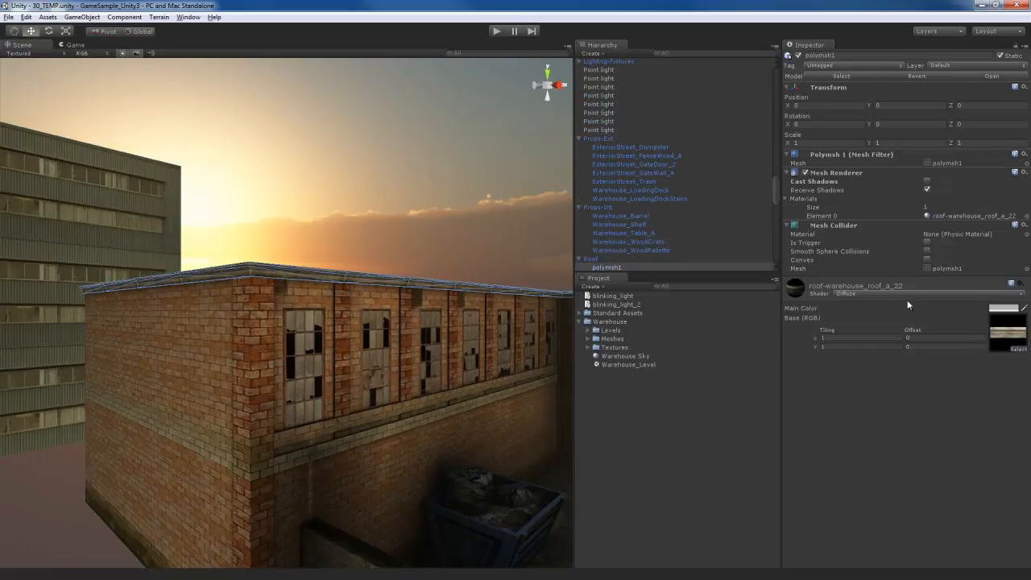
left_click(901, 292)
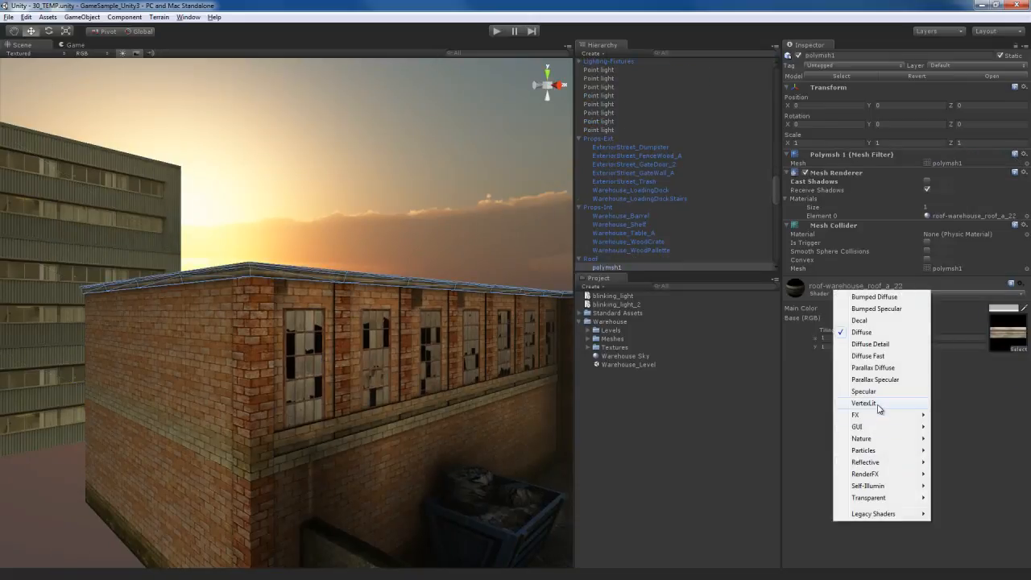
left_click(877, 404)
Select the warehouse roof piece Warehouse_Roof_D_3 and check its material's shader
right_click_drag(302, 401, 453, 397)
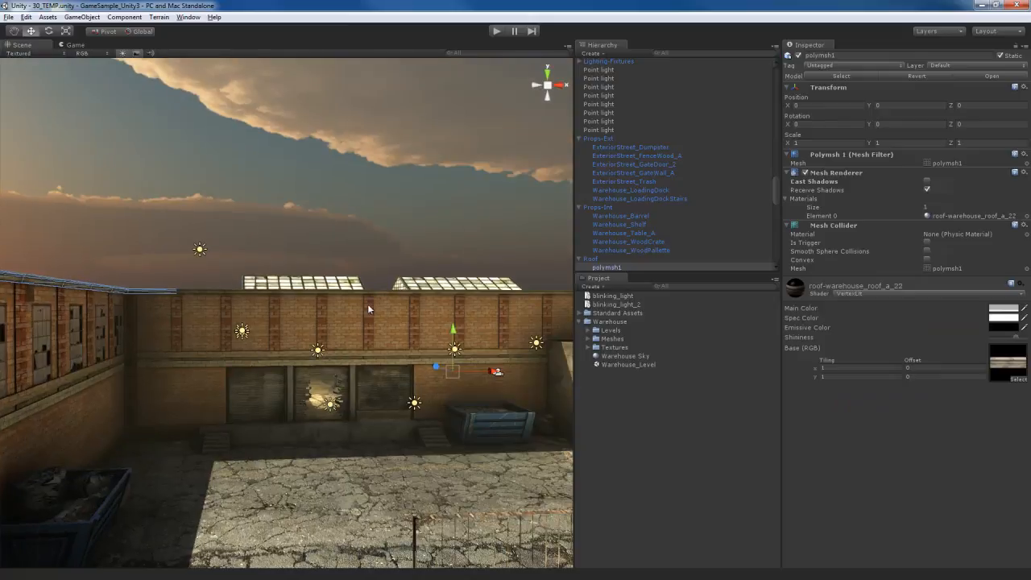
left_click(416, 206)
left_click(402, 292)
key("f")
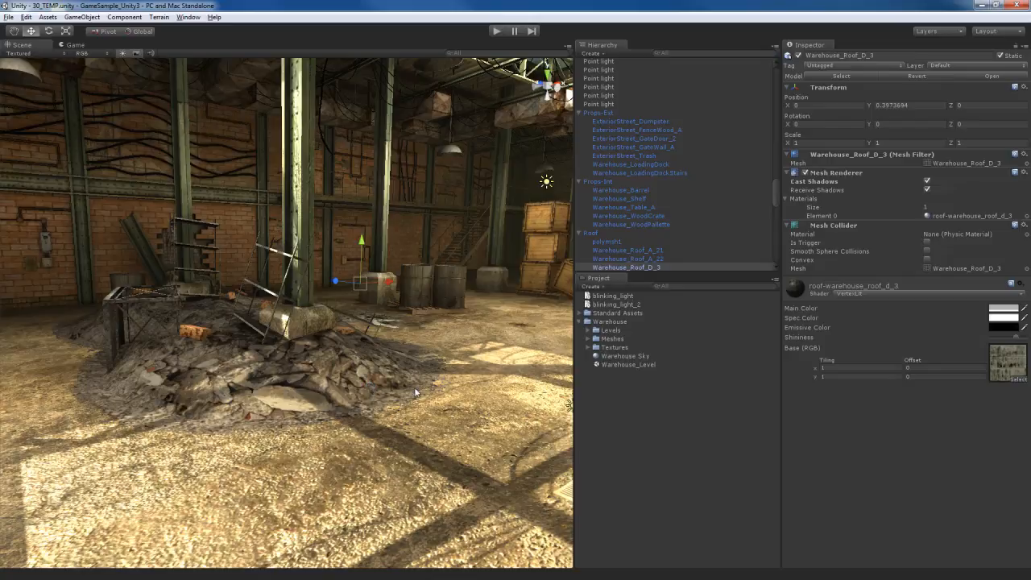
Select the loose bricks Warehouse_DebrisBricks_A_2 on the rubble pile inside the warehouse and examine their surface from near and far
key("d")
right_click_drag(416, 404, 391, 435)
key("d")
key("a")
key("d")
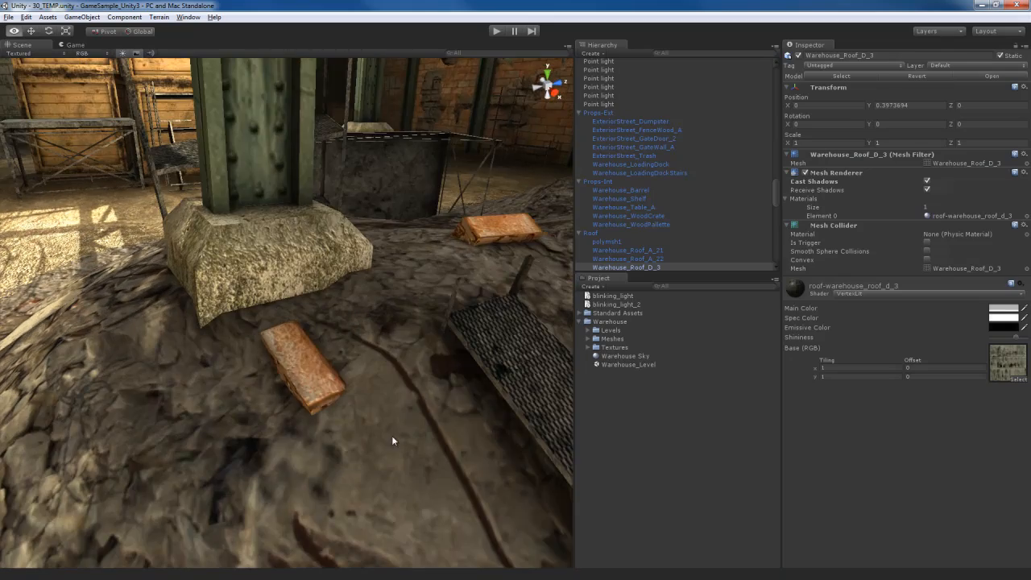
left_click(303, 379)
right_click_drag(302, 379, 362, 447)
key("w")
key("w")
key("s")
key("w")
key("s")
key("w")
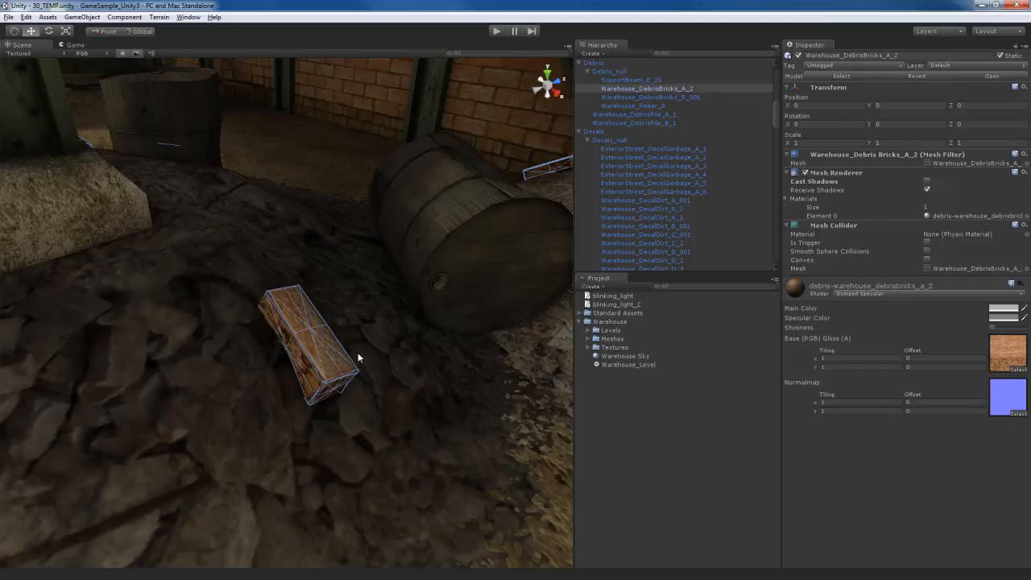
mouse_move(405, 387)
right_mouse_down()
mouse_move(405, 363)
mouse_move(402, 377)
right_mouse_up()
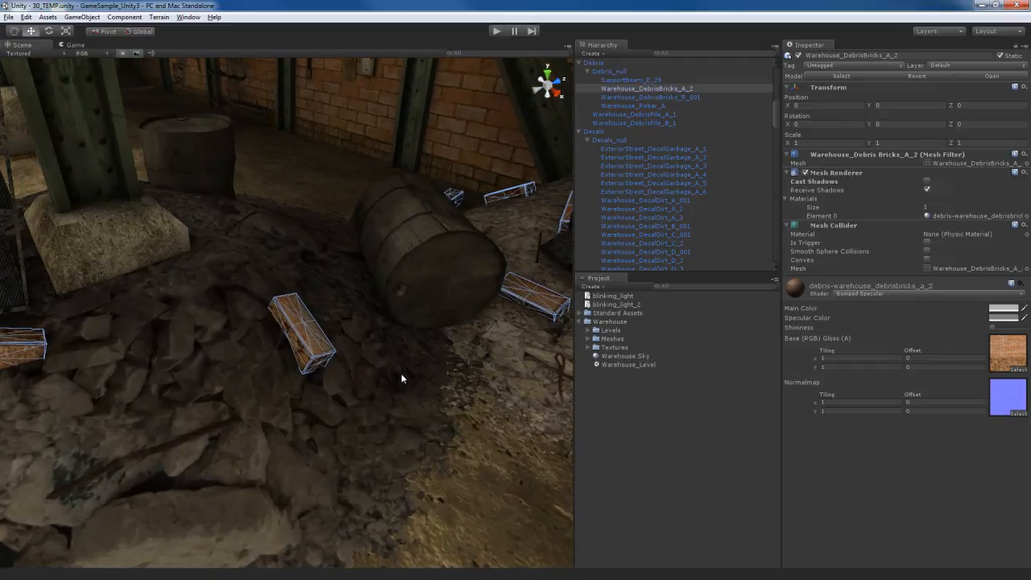
Locate the bricks' base texture Warehouse_DebrisBricks_A-Diffuse and apply a max size of 32
left_click(1005, 351)
left_click(689, 371)
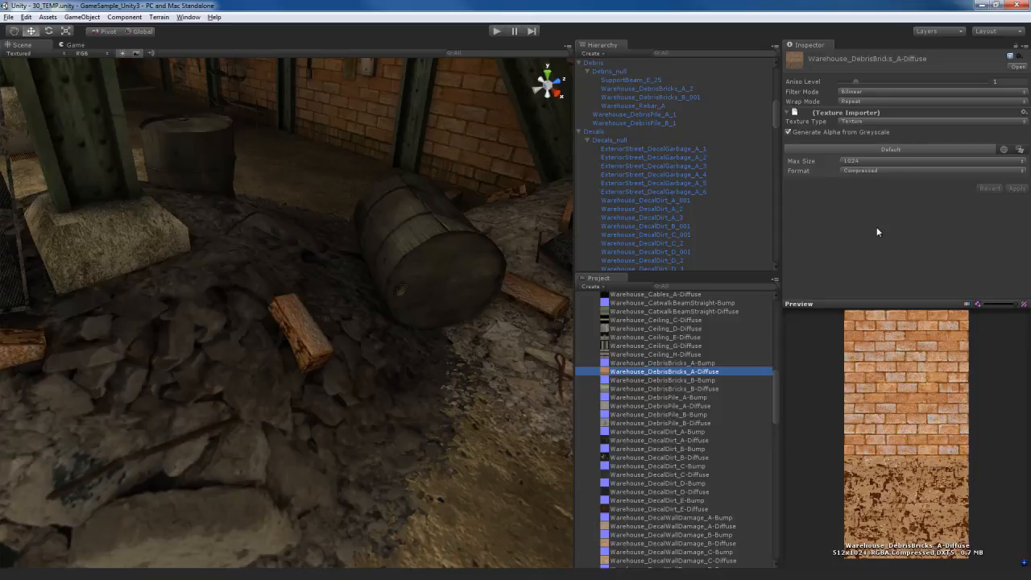
left_click(901, 162)
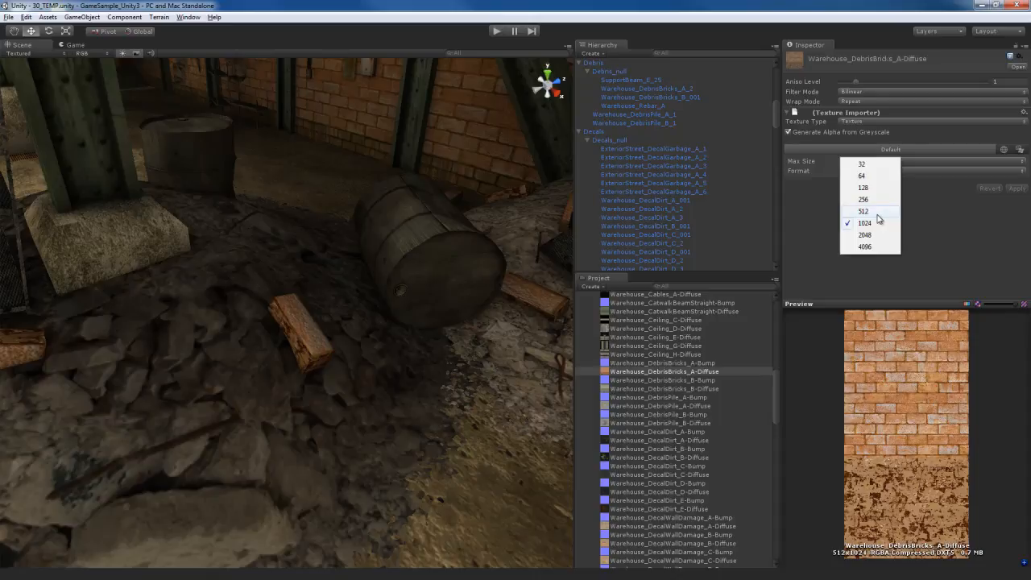
left_click(862, 165)
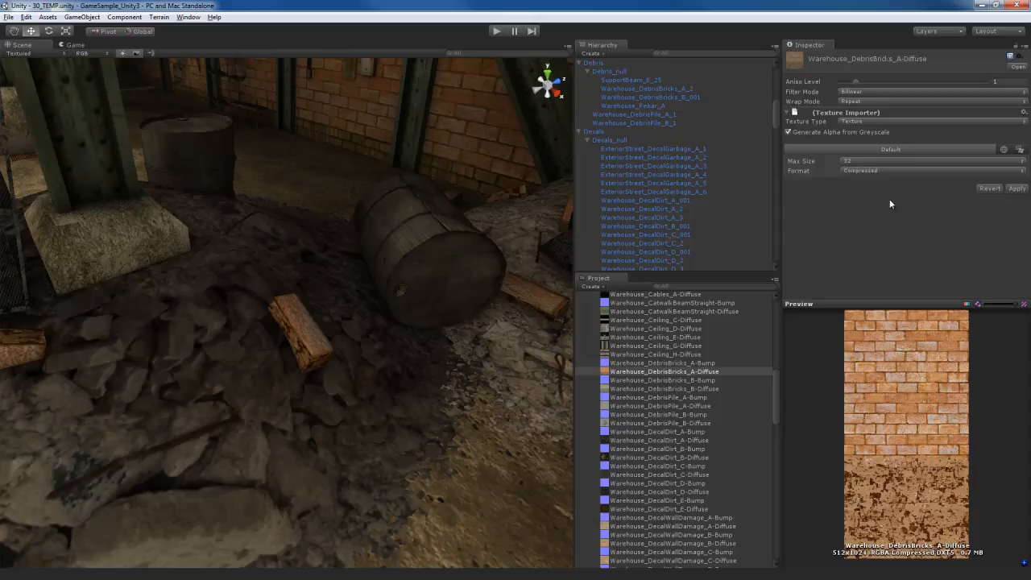
left_click(1017, 188)
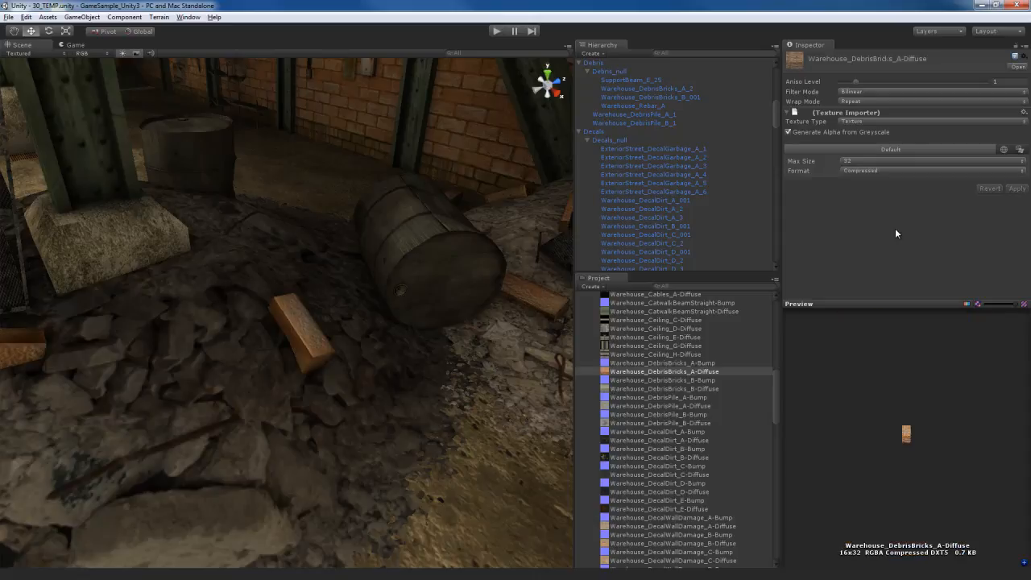
Try several max sizes, including 512 and 256, on the Warehouse_DebrisBricks_A-Diffuse texture, applying each one
left_click(886, 161)
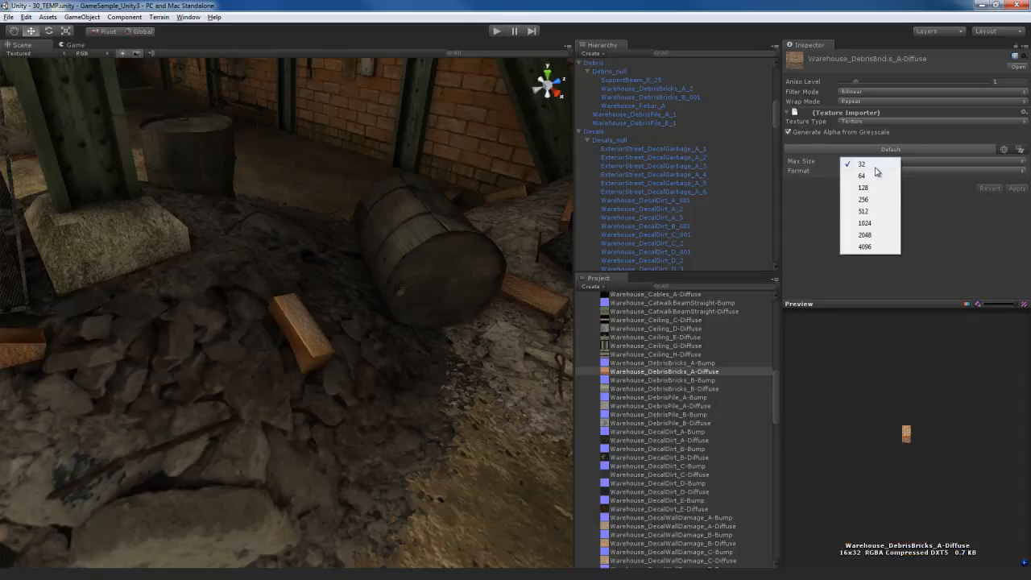
left_click(871, 212)
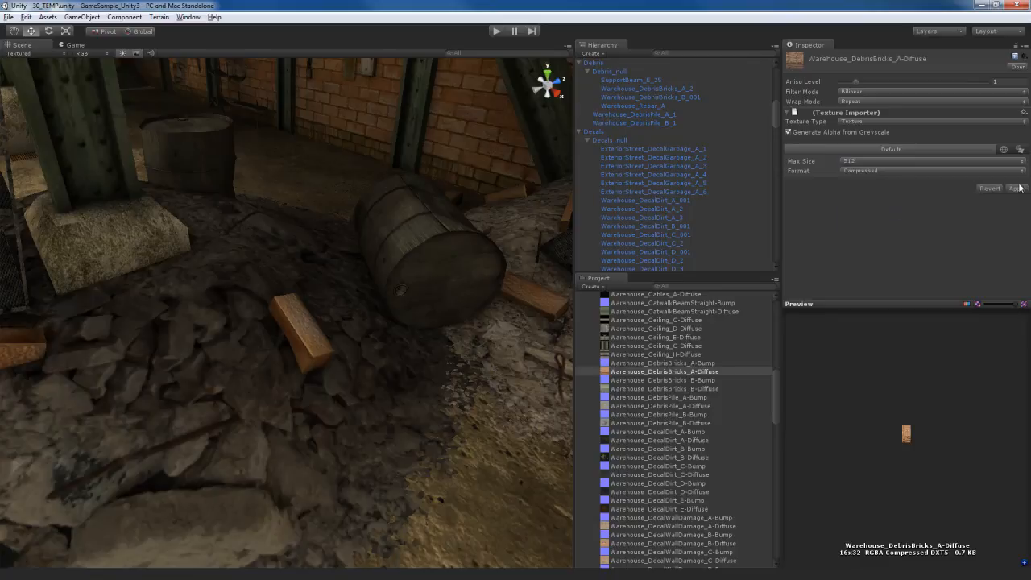
left_click(1016, 188)
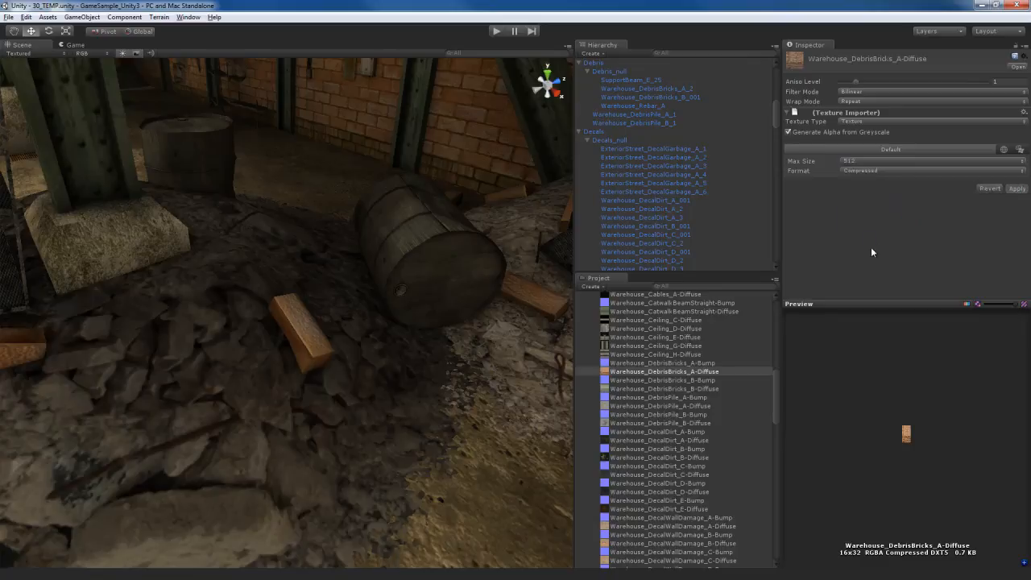
left_click(875, 161)
left_click(874, 202)
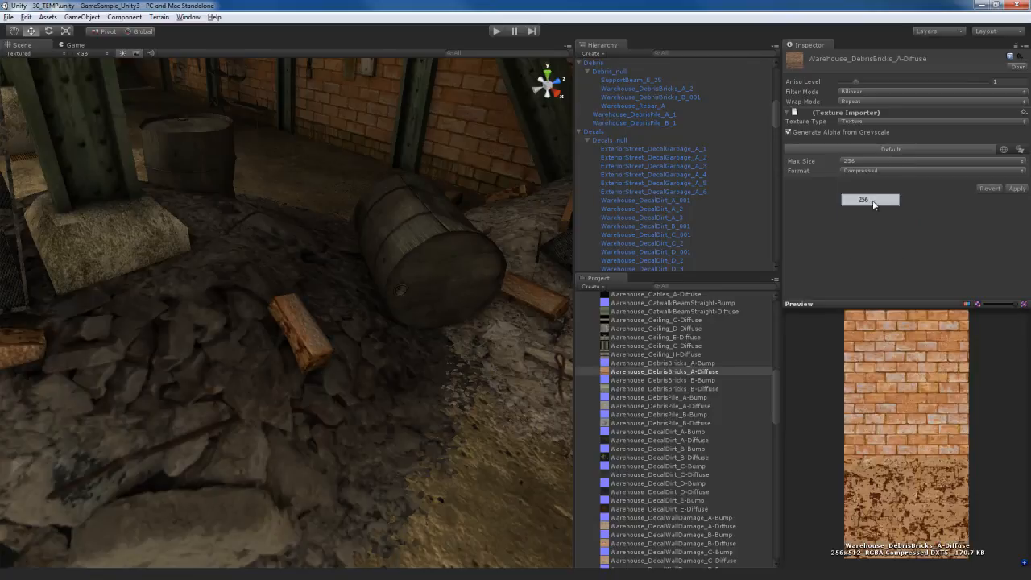
left_click(1016, 189)
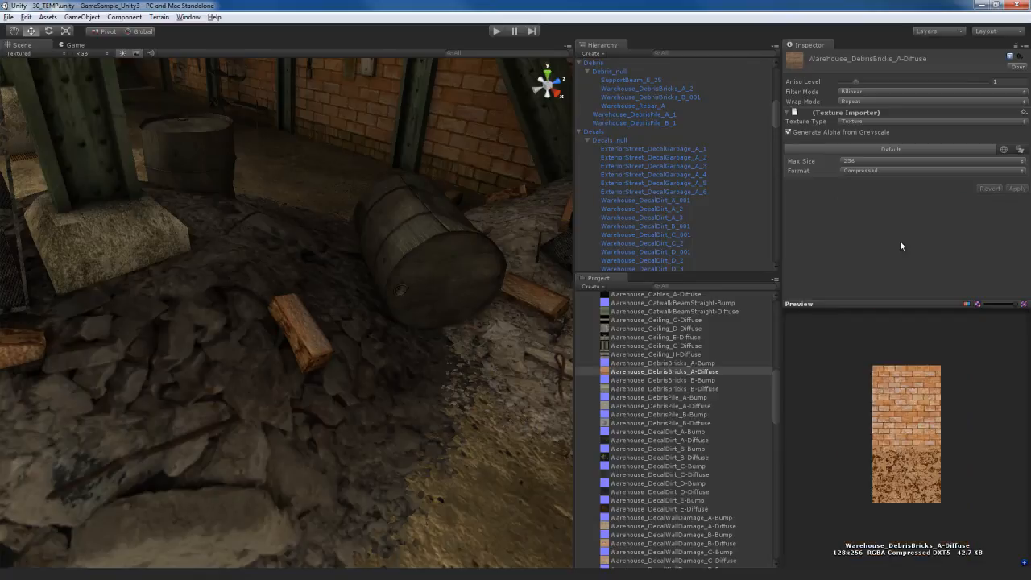
left_click(875, 160)
left_click(872, 193)
left_click(1014, 188)
Locate the bricks' normal map Warehouse_DebrisBricks_A-Bump and apply a max size of 256
left_click(304, 329)
left_click(1009, 396)
left_click(655, 363)
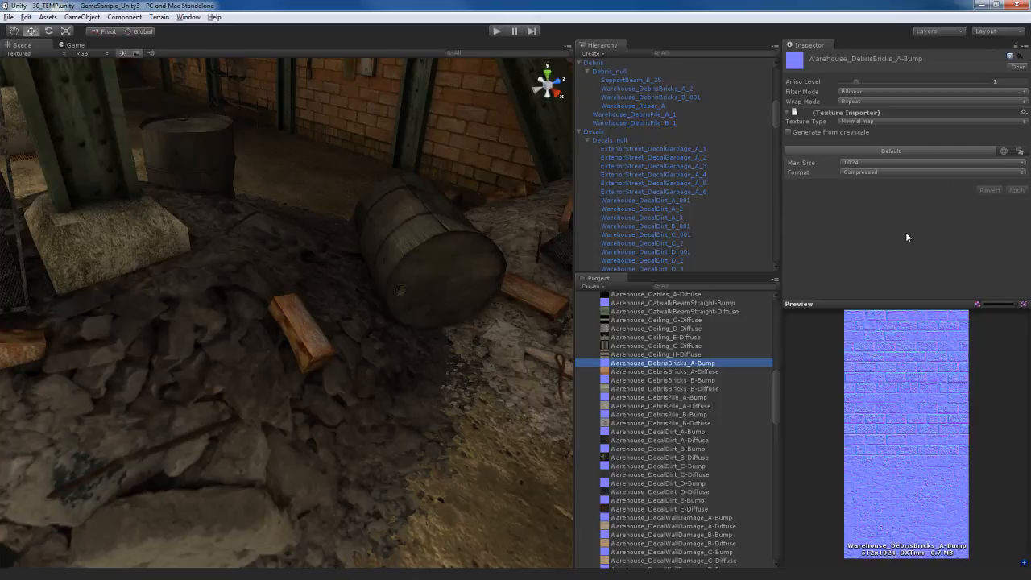
left_click(886, 162)
left_click(875, 202)
left_click(1017, 190)
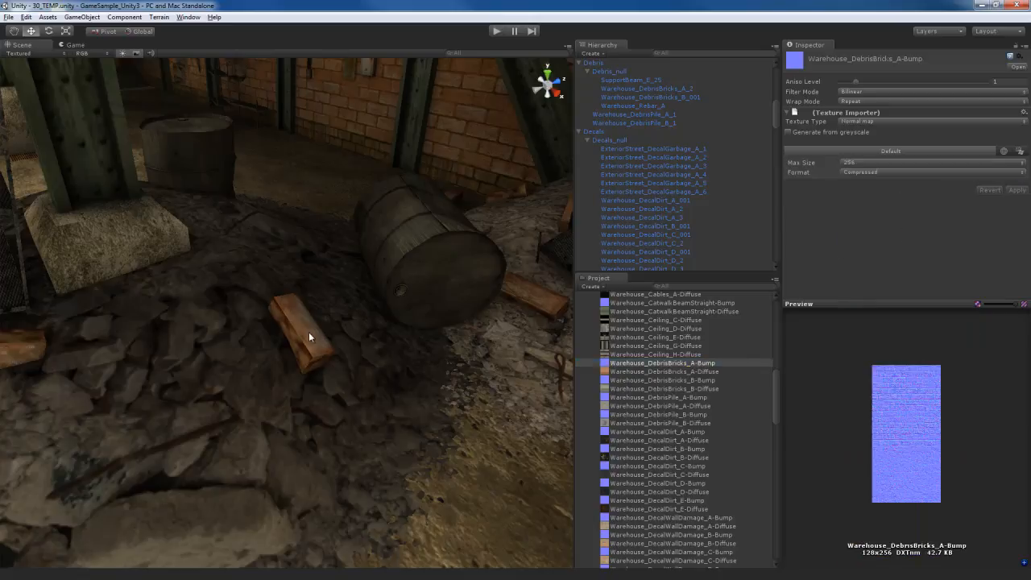
Inspect the bricks and apply a max size of 512 to the normal map Warehouse_DebrisBricks_A-Bump
right_click_drag(400, 353, 426, 350)
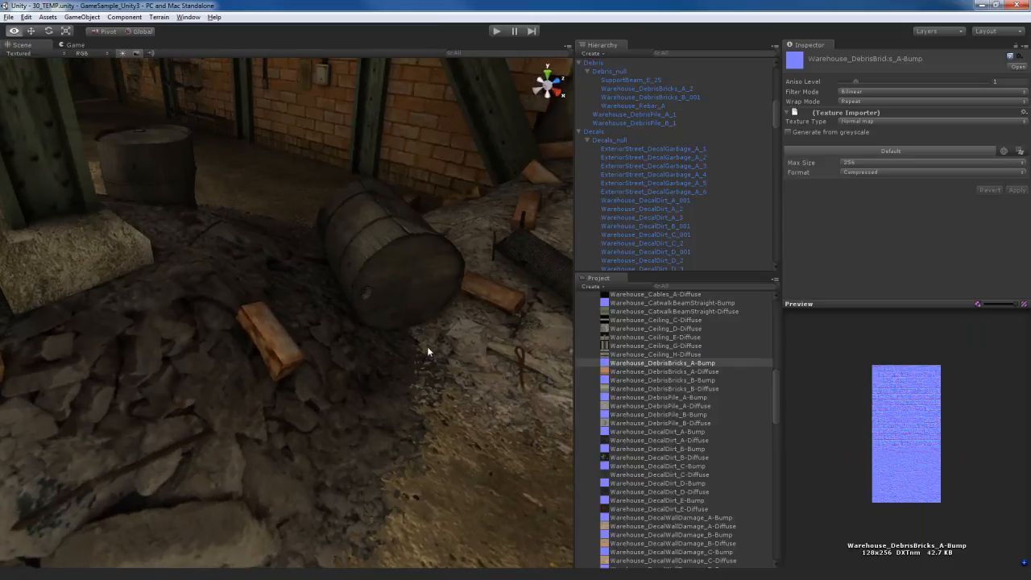
left_click(907, 163)
left_click(864, 213)
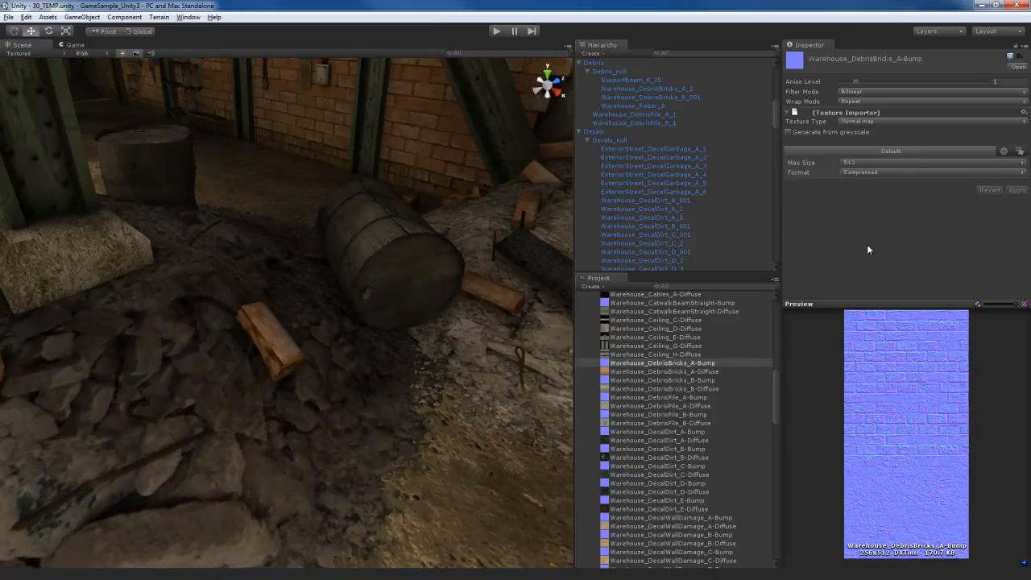
Reopen the bricks' base texture Warehouse_DebrisBricks_A-Diffuse and apply a max size of 256
left_click(504, 305)
left_click(1006, 355)
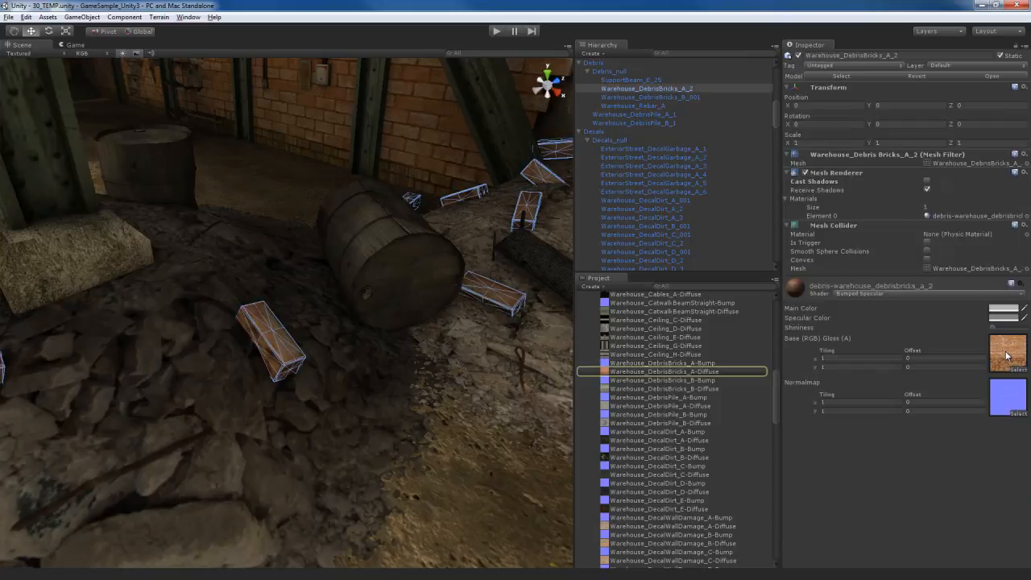
left_click(696, 371)
left_click(882, 162)
left_click(862, 202)
left_click(1015, 189)
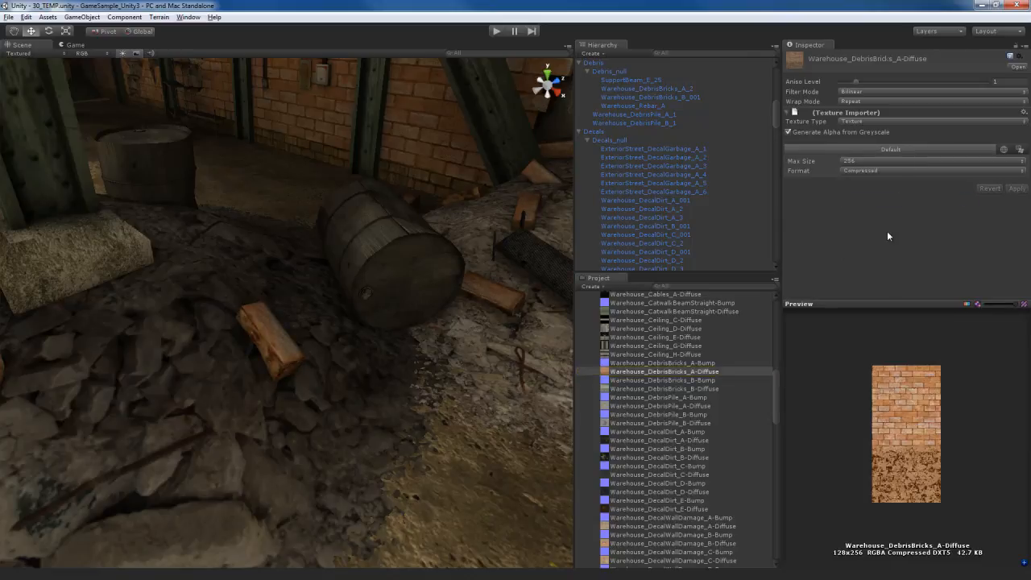
Locate the base texture Warehouse_DebrisPile_A-Diffuse of the rubble pile behind the barrel and apply a max size of 512
right_click_drag(393, 382, 426, 374)
left_click(361, 334)
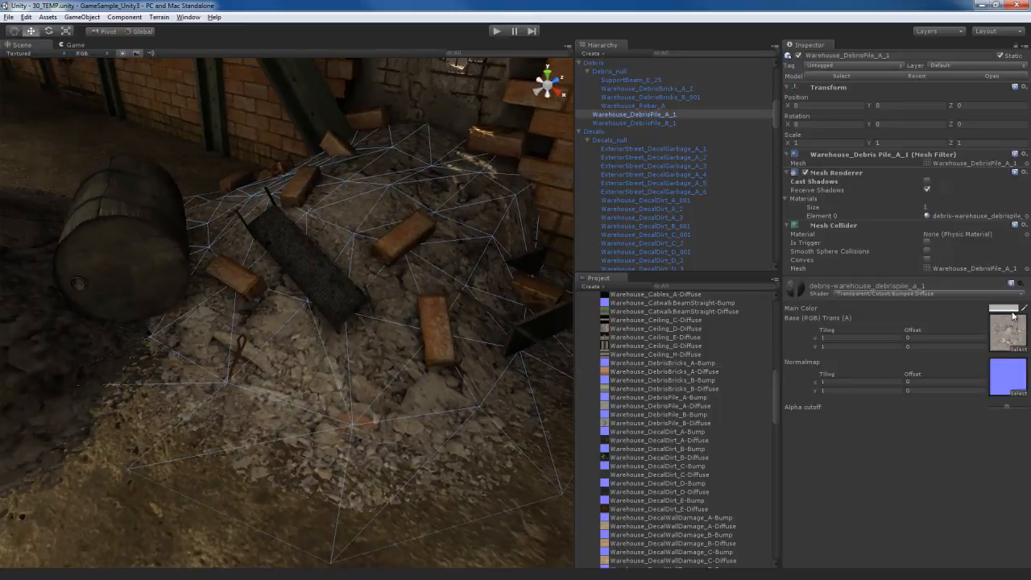
left_click(1004, 334)
left_click(680, 406)
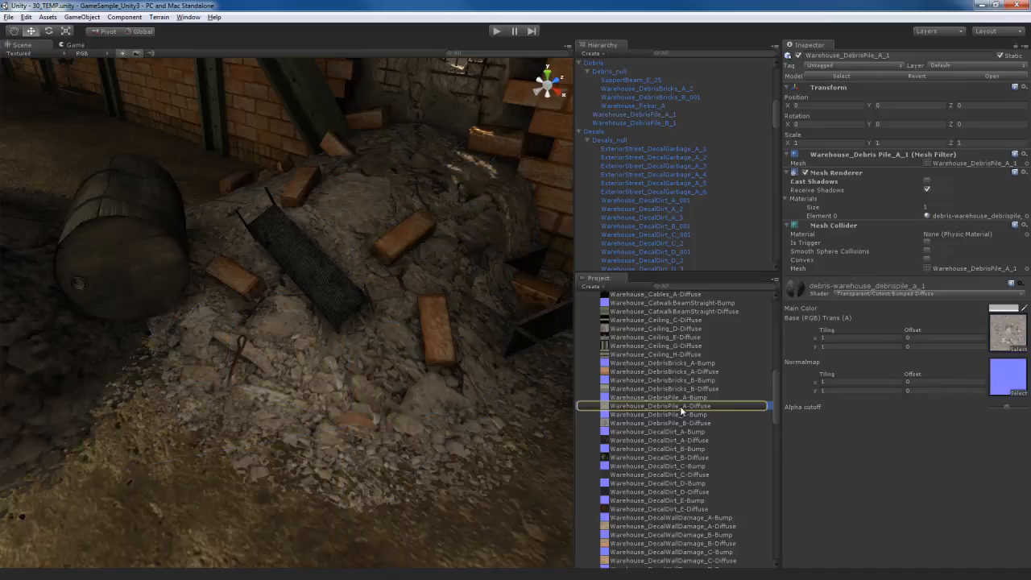
left_click(875, 160)
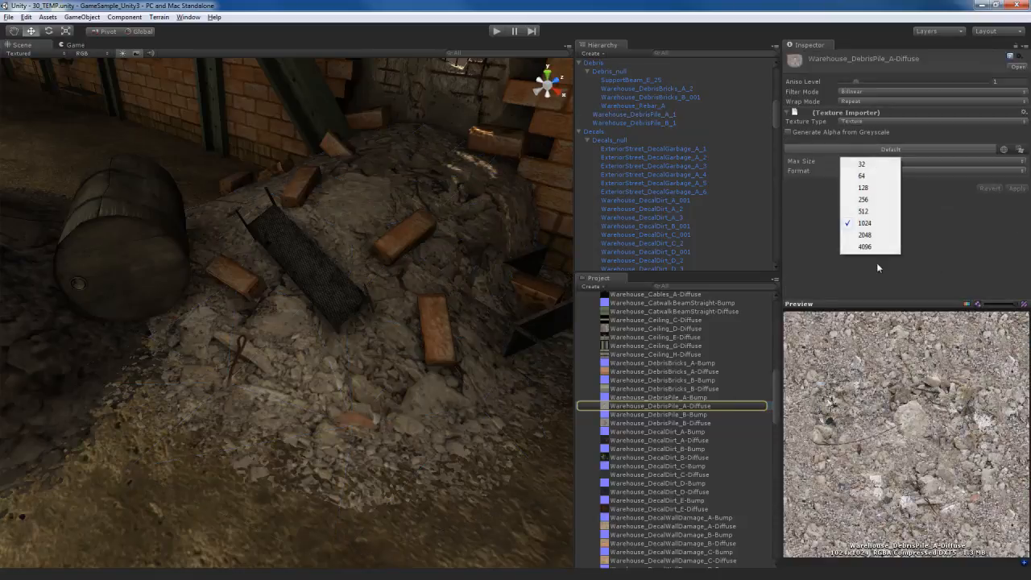
left_click(875, 216)
left_click(1016, 188)
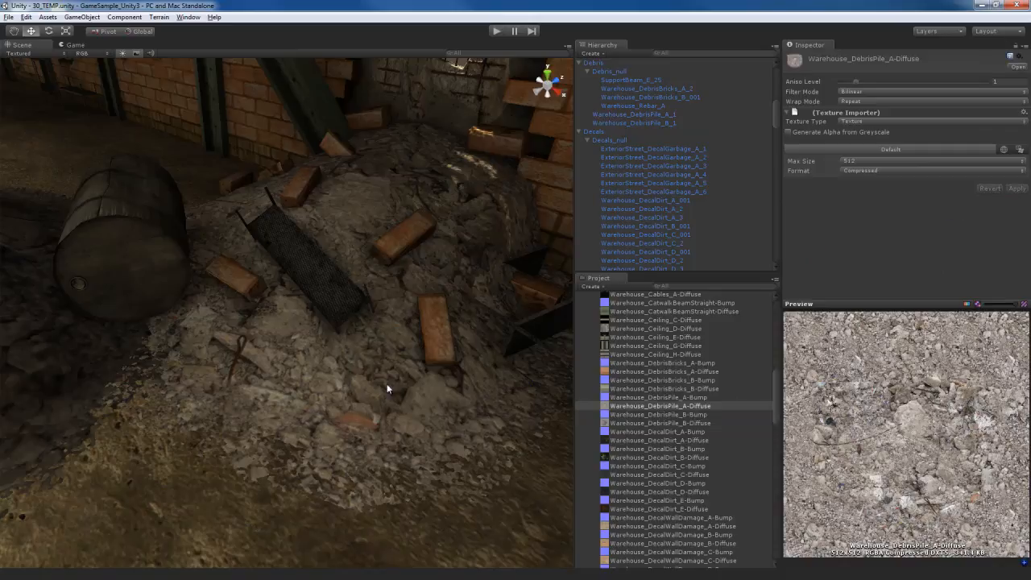
Select the small wall box on the brick wall and apply a max size of 256 to its texture Warehouse_Wallbox_D-Diffuse
right_click_drag(391, 405, 155, 332)
right_click_drag(400, 438, 415, 417)
left_click(399, 342)
right_click_drag(400, 342, 406, 373)
key("w")
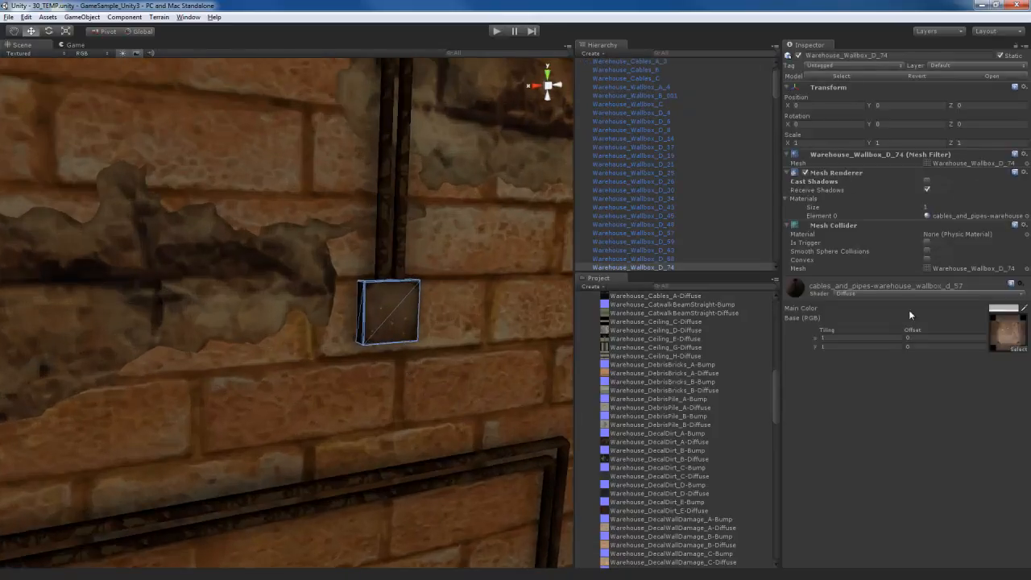
left_click(1006, 330)
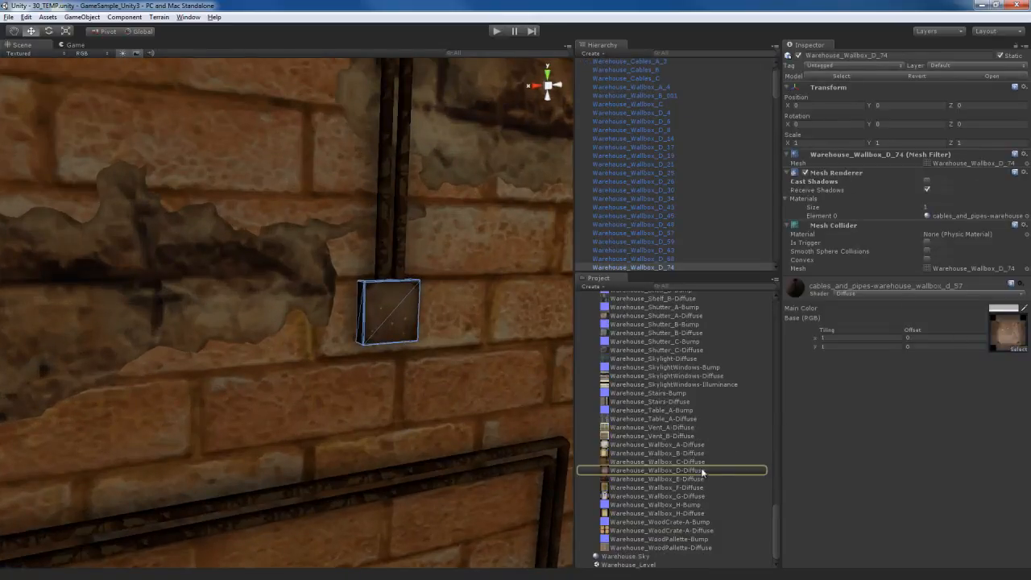
left_click(702, 472)
left_click(877, 159)
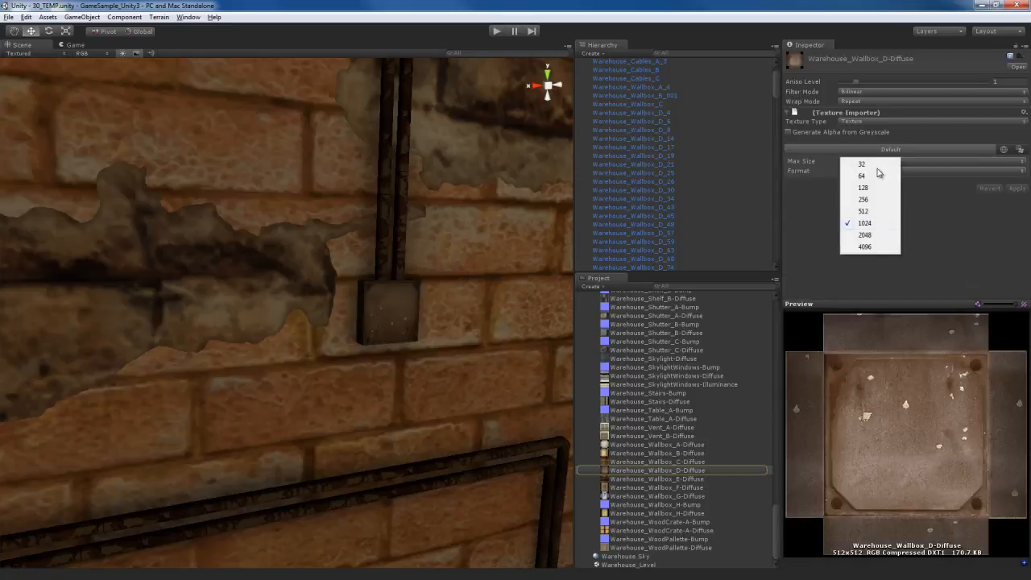
left_click(875, 200)
left_click(1016, 187)
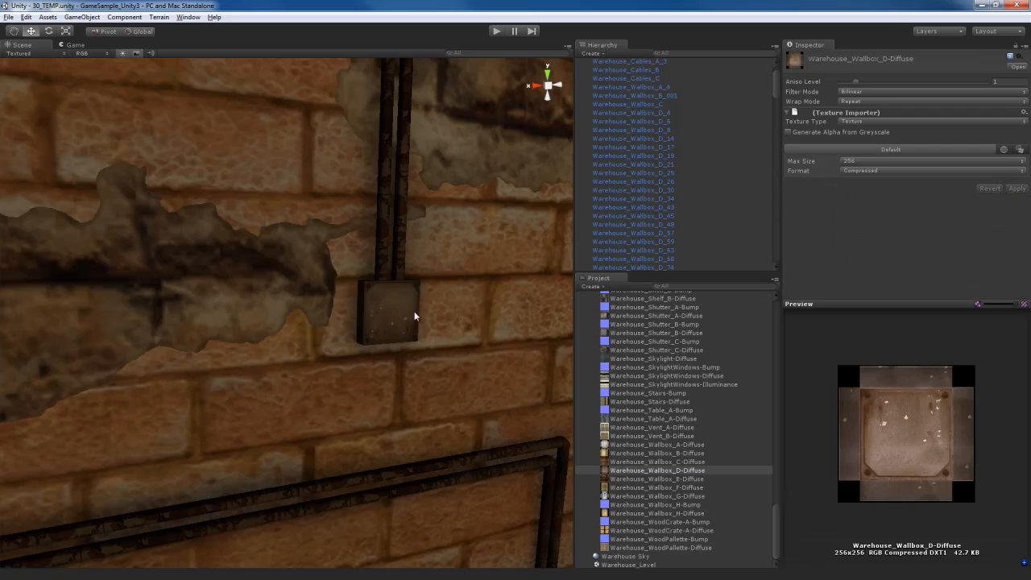
Bring the whole warehouse hall into view and open the project's Quality settings at the Fantastic level's pixel light count
key("s")
right_click_drag(341, 366, 272, 357)
key("w")
key("d")
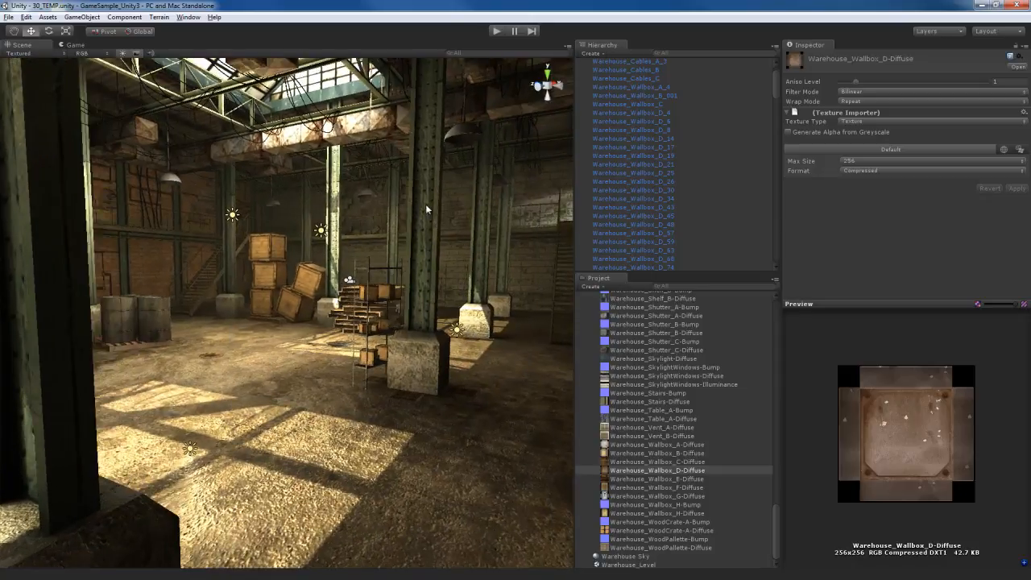
left_click(25, 17)
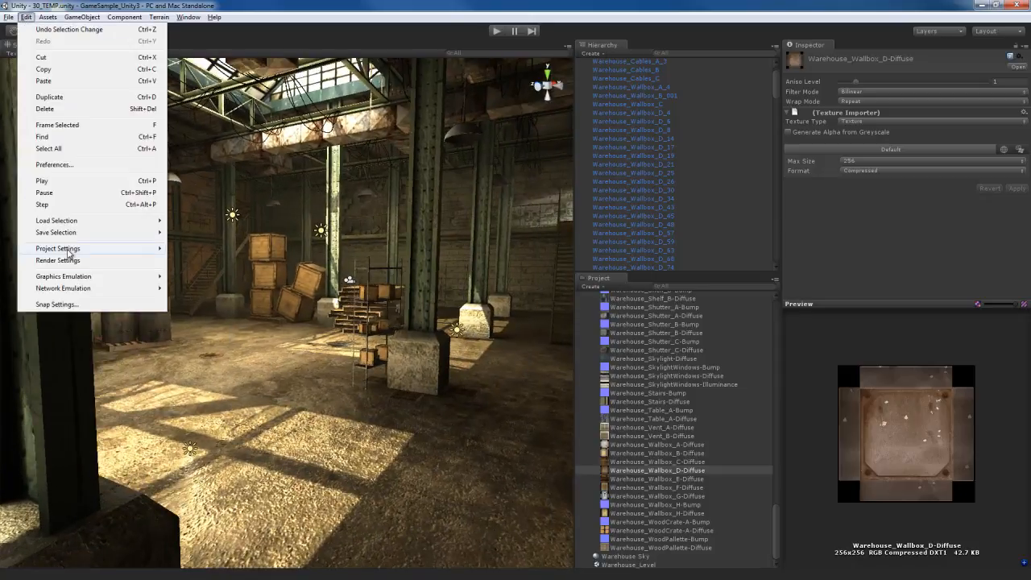
mouse_move(66, 252)
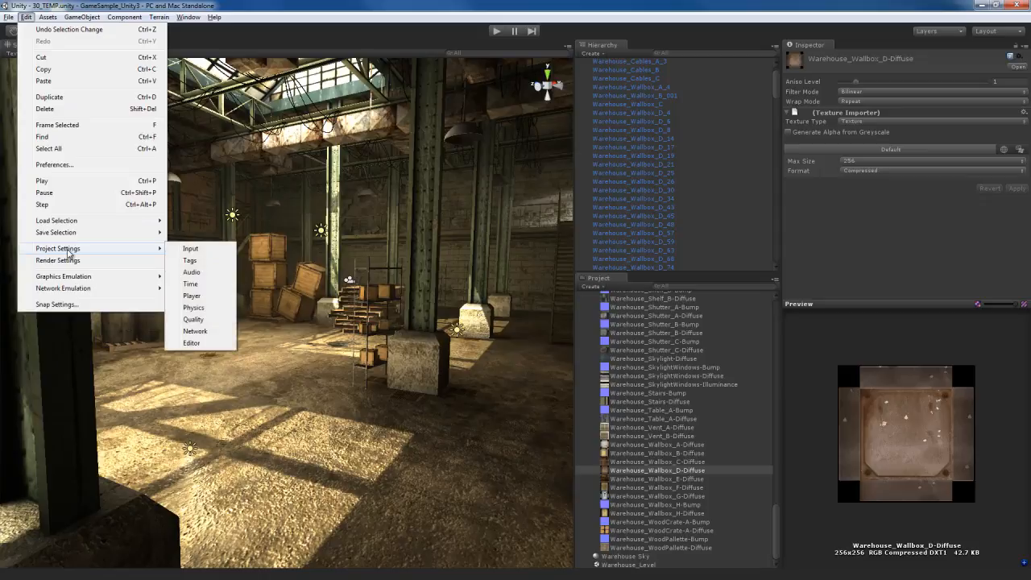
left_click(194, 319)
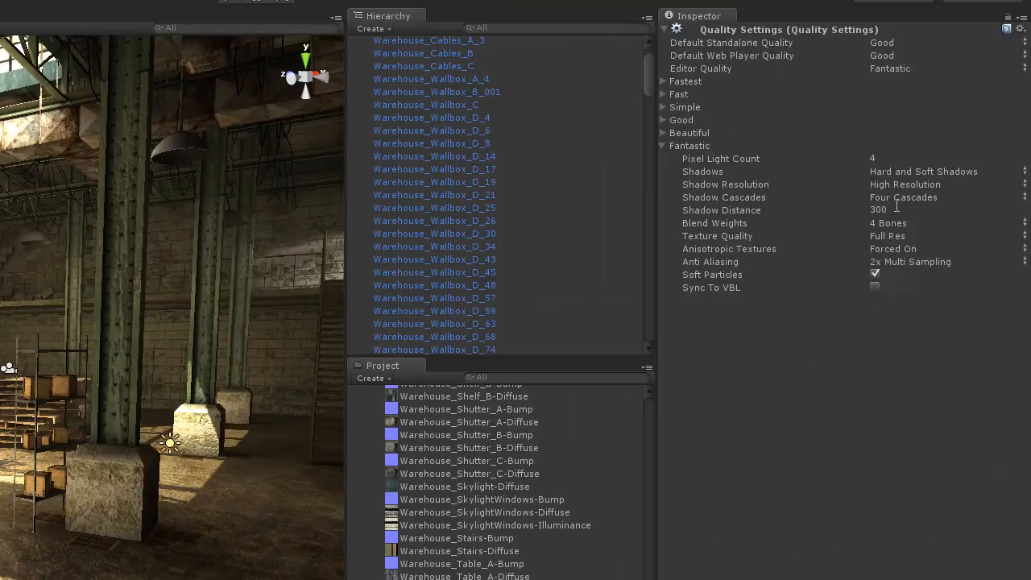
left_click(735, 158)
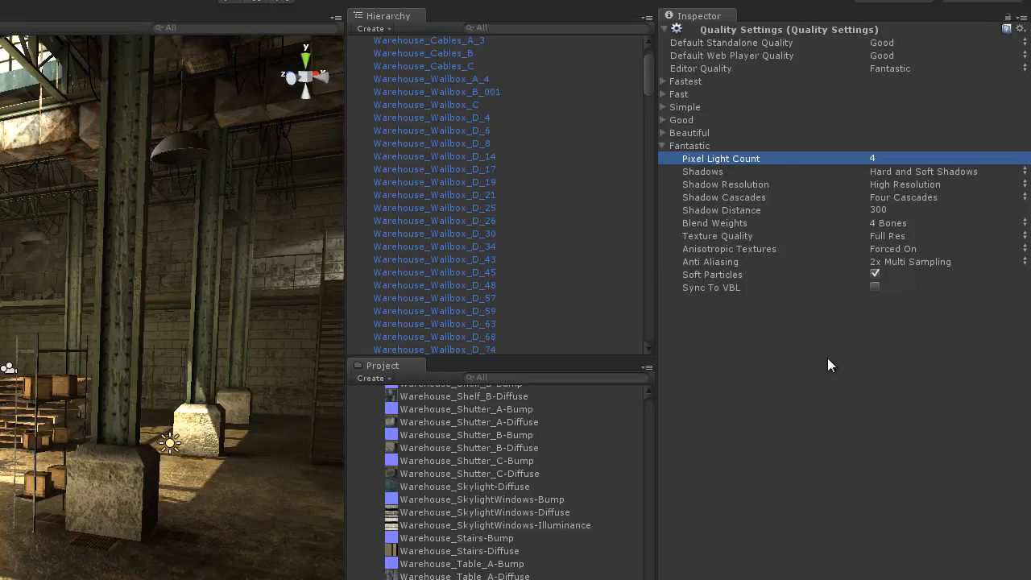
Try Disable Shadows and Hard Shadows Only on the Fantastic level, and return its shadows to Hard and Soft Shadows
left_click(716, 170)
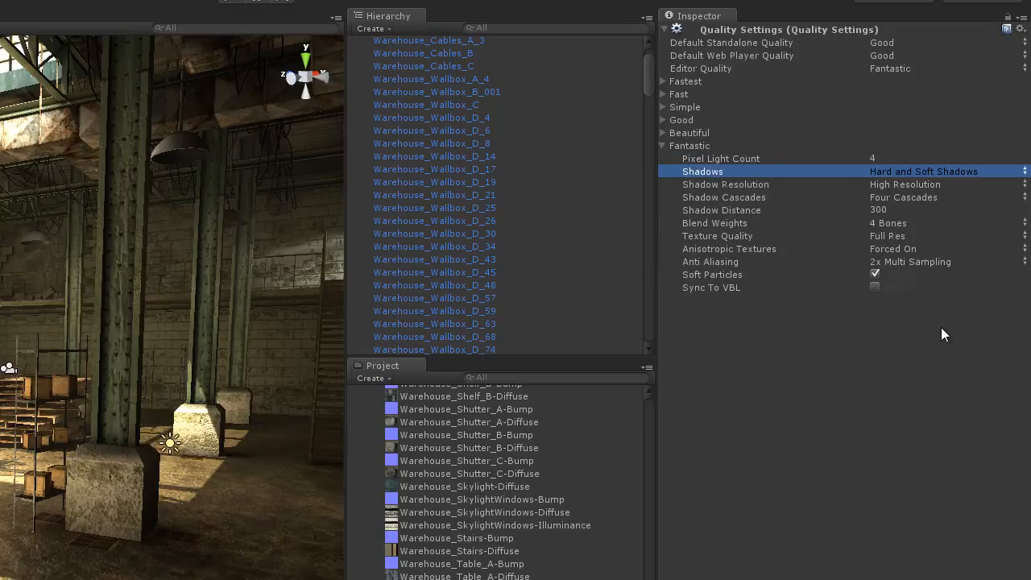
left_click(916, 170)
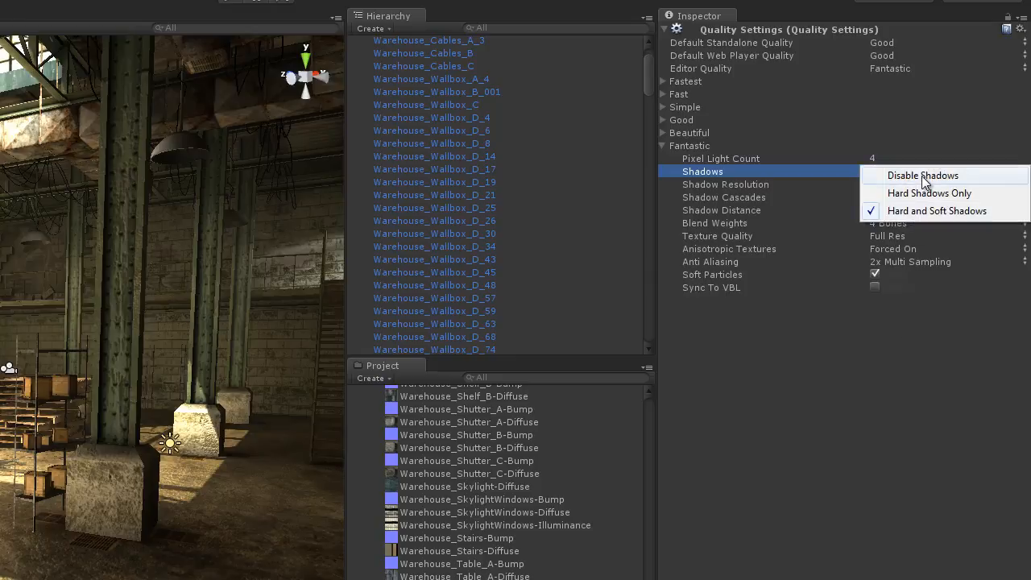
left_click(919, 177)
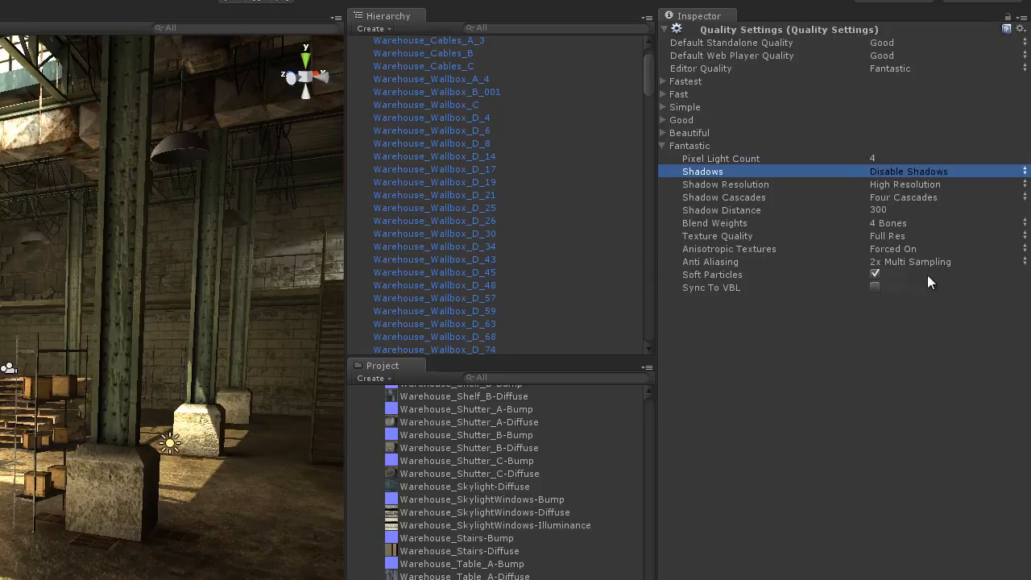
left_click(918, 171)
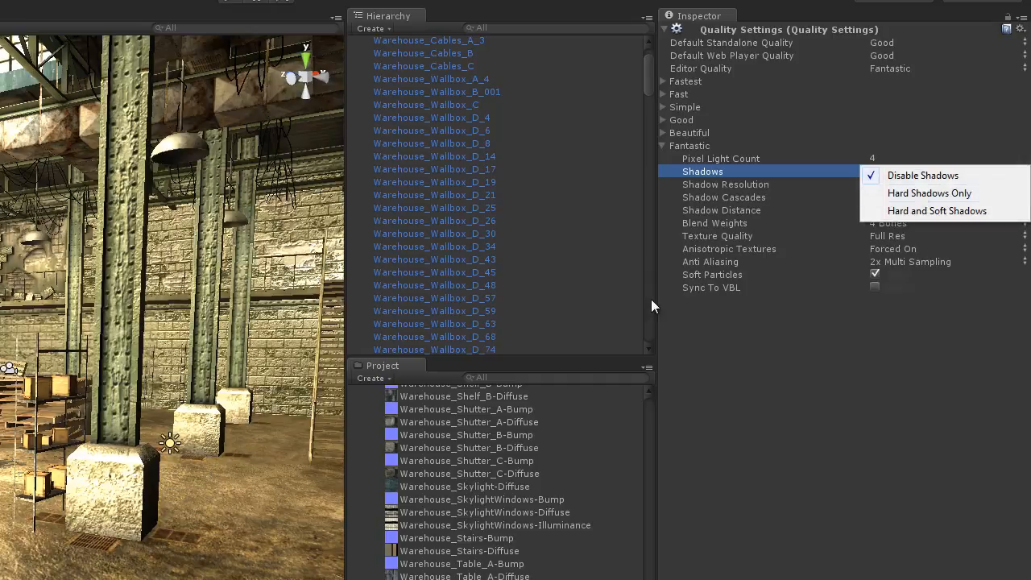
left_click(918, 195)
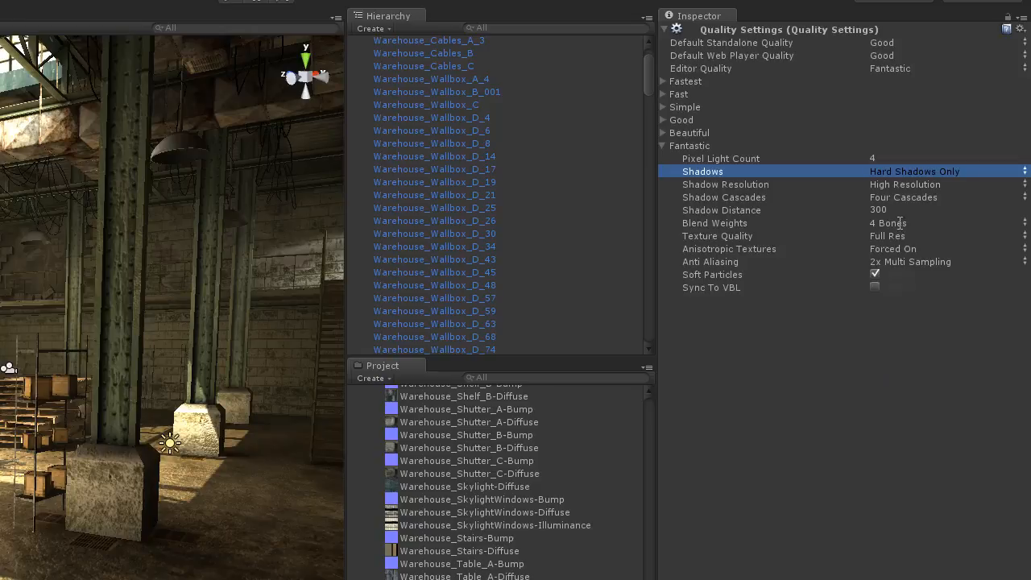
left_click(899, 171)
left_click(908, 211)
Try Low Resolution and Medium Resolution for the Fantastic level's shadow resolution, and return it to High Resolution
left_click(713, 186)
left_click(944, 186)
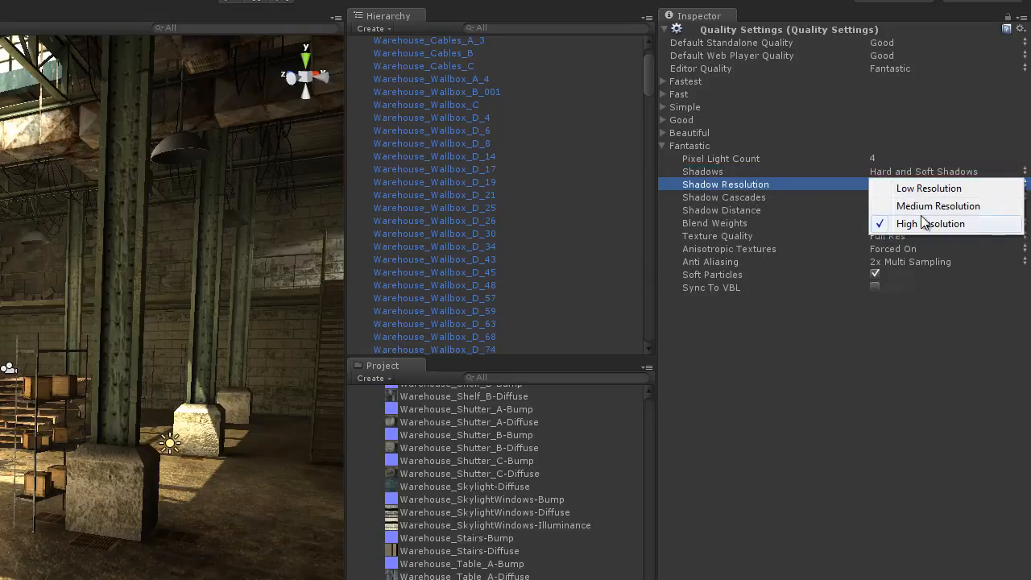
left_click(915, 190)
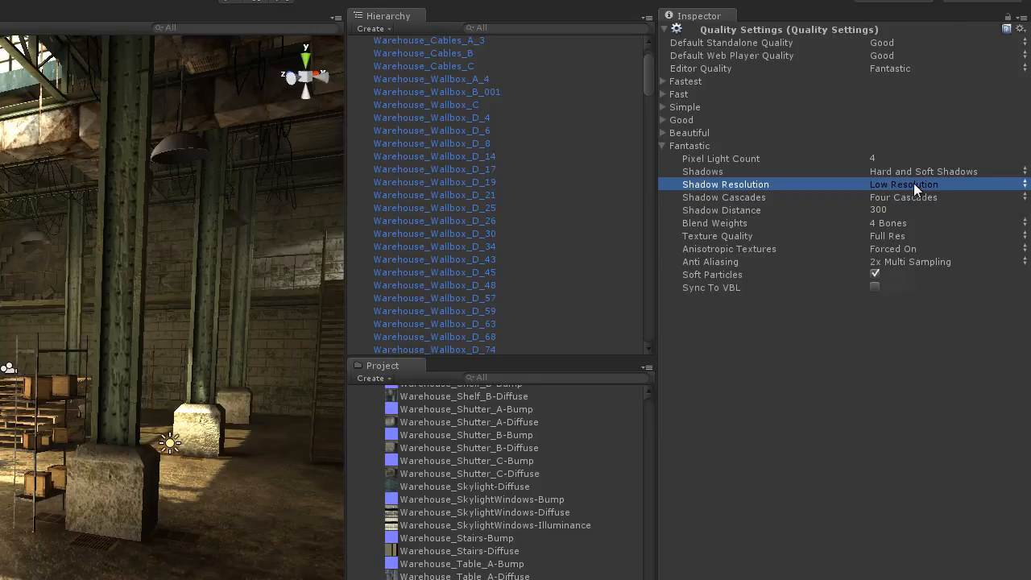
left_click(915, 190)
left_click(918, 206)
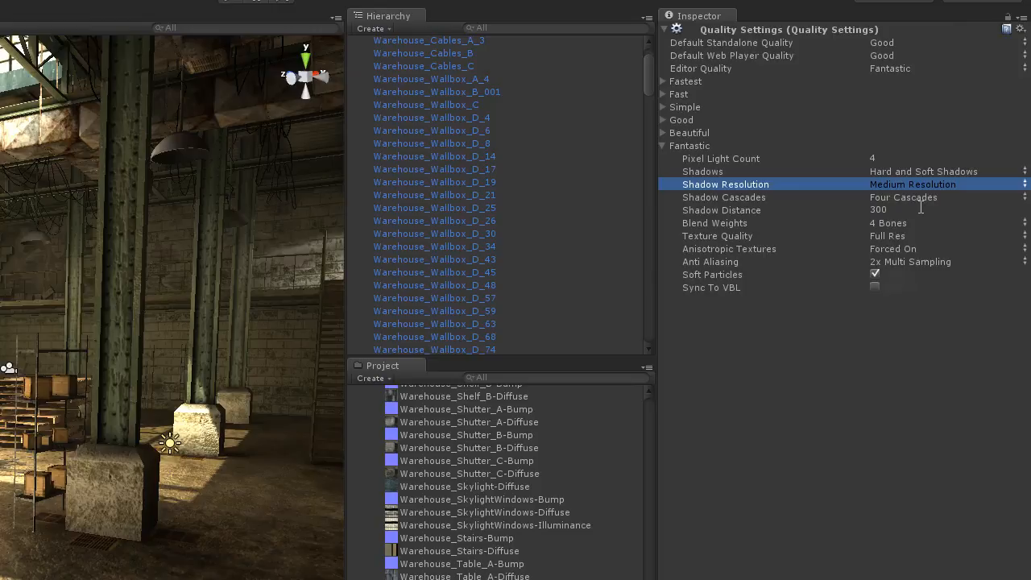
left_click(904, 183)
left_click(923, 225)
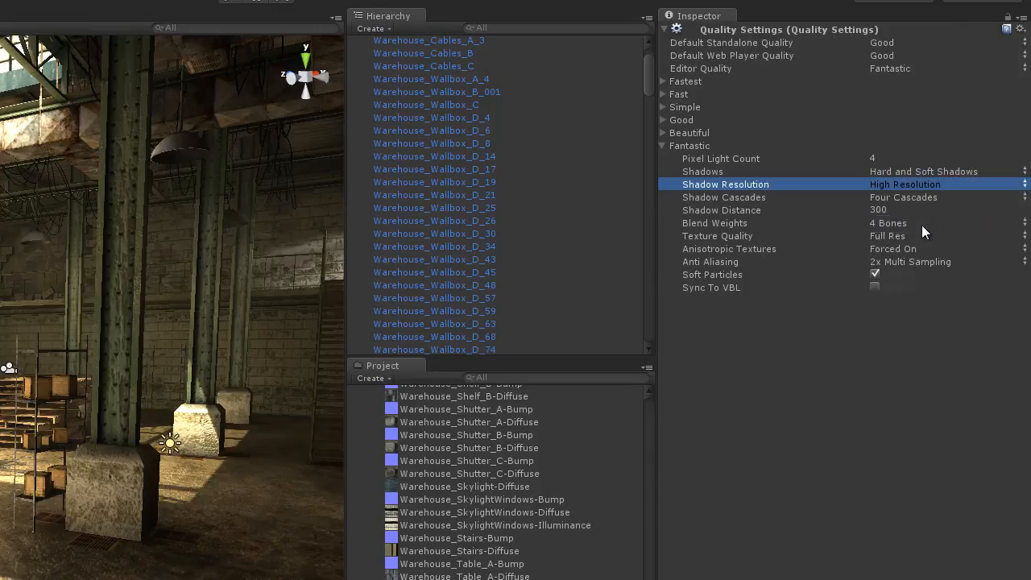
Set the Fantastic level's shadow resolution to Medium Resolution and inspect the shadows around the steel column
left_click(900, 184)
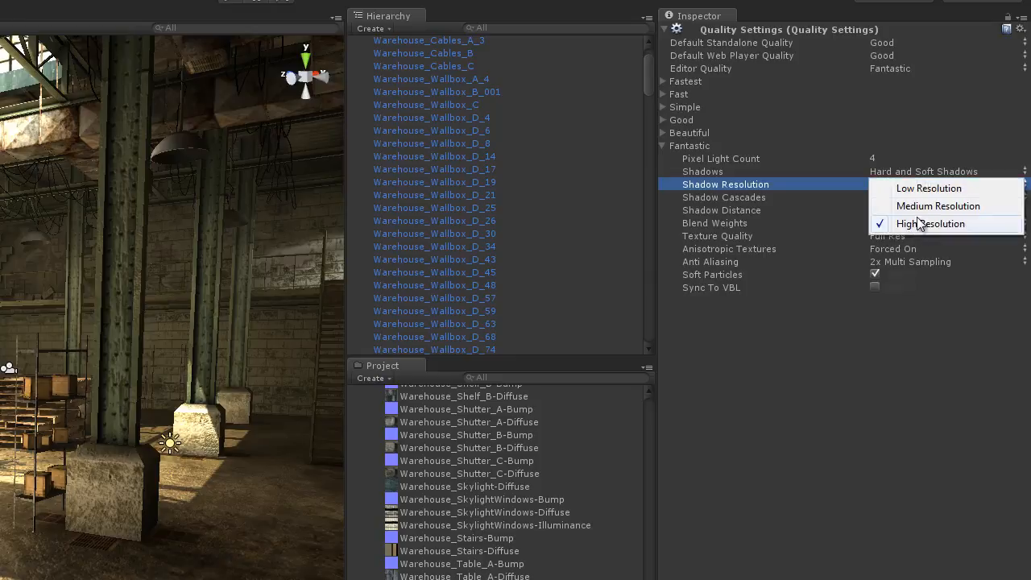
left_click(922, 207)
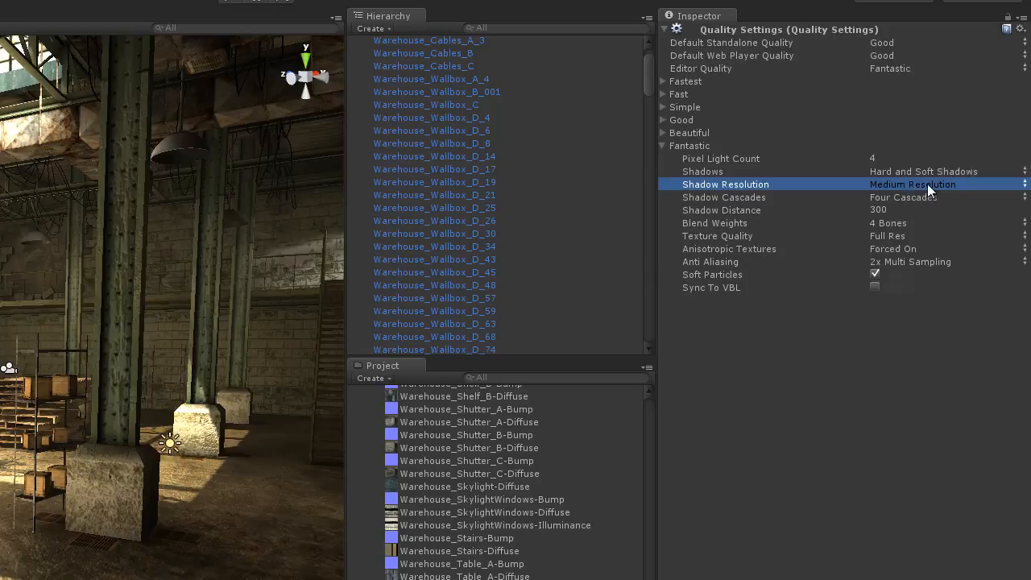
right_click_drag(165, 513, 645, 385)
right_click_drag(799, 304, 129, 457)
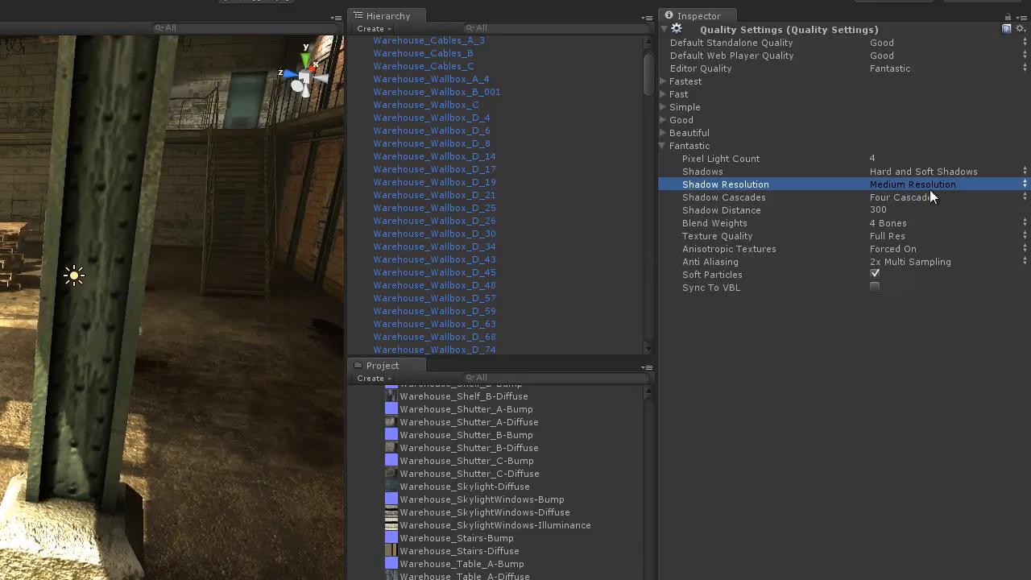
Compare No Cascades and Two Cascades for the Fantastic level's shadow cascades, and return the setting to Four Cascades
left_click(728, 200)
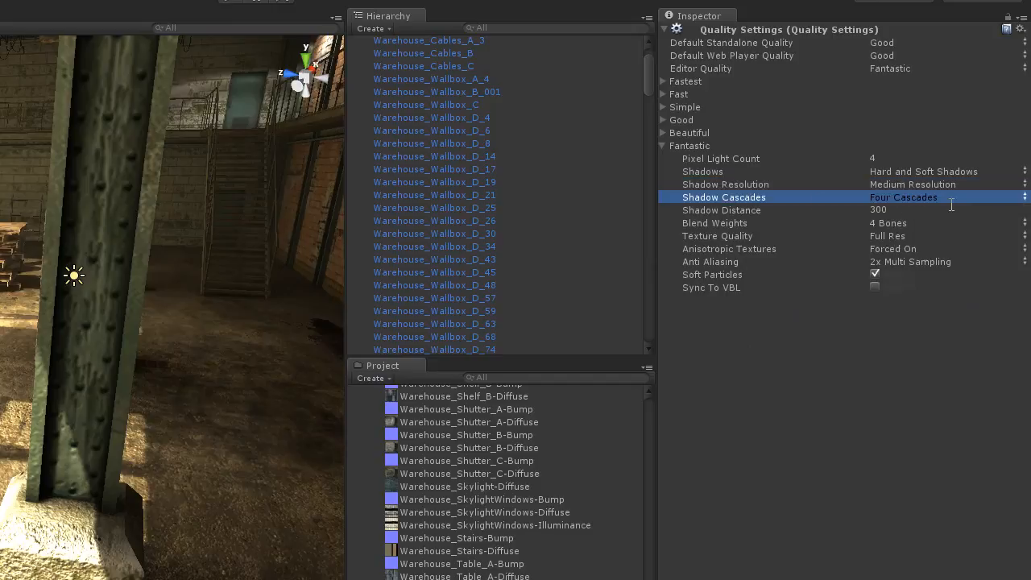
left_click(904, 197)
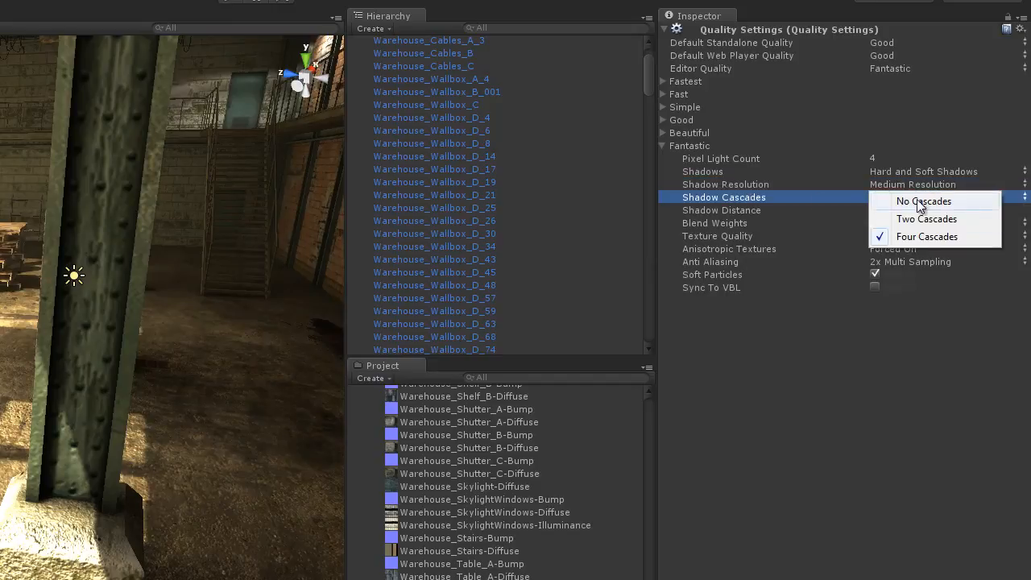
left_click(918, 203)
right_click_drag(99, 497, 124, 459)
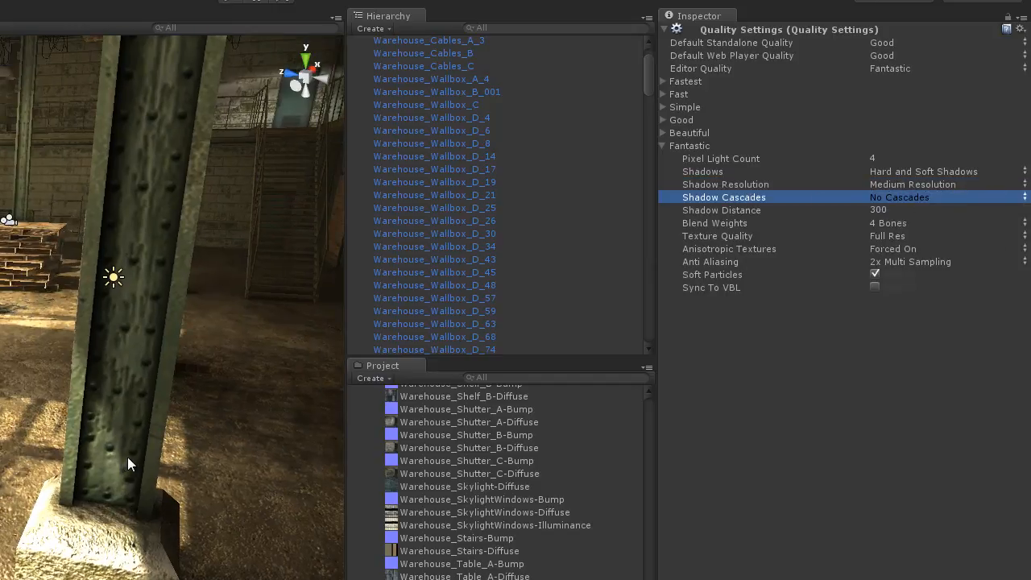
left_click(899, 200)
left_click(910, 221)
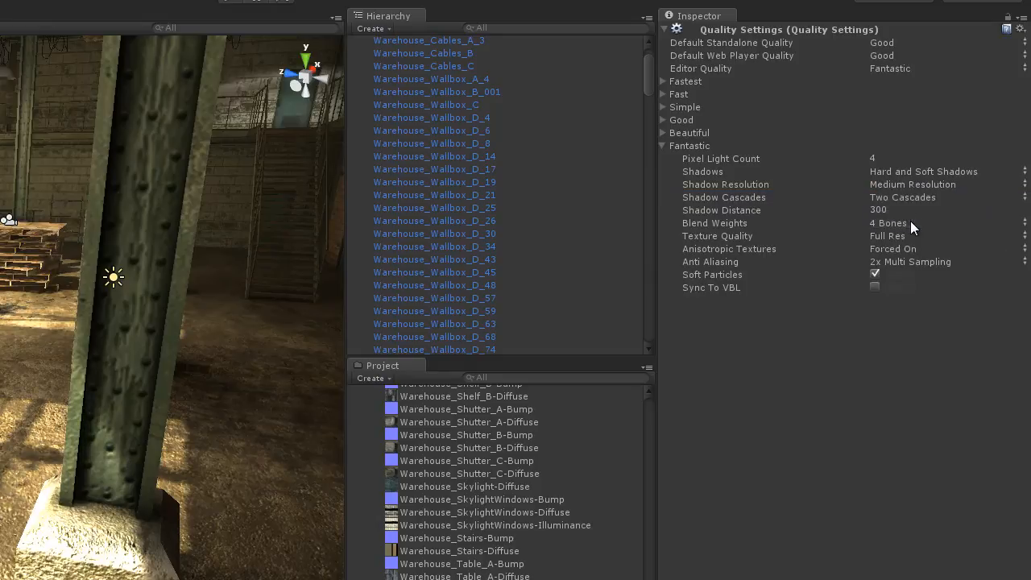
left_click(916, 195)
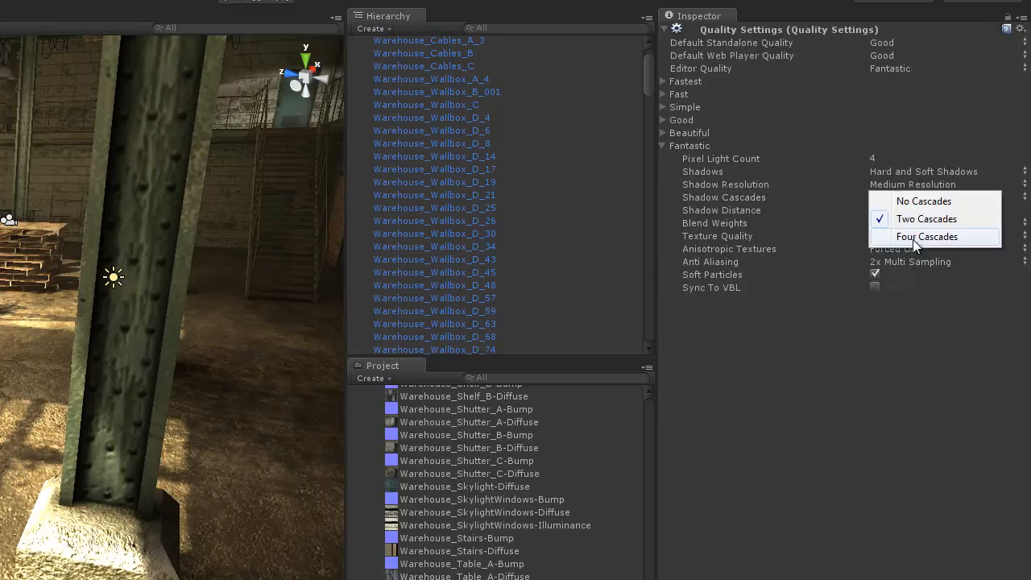
left_click(913, 239)
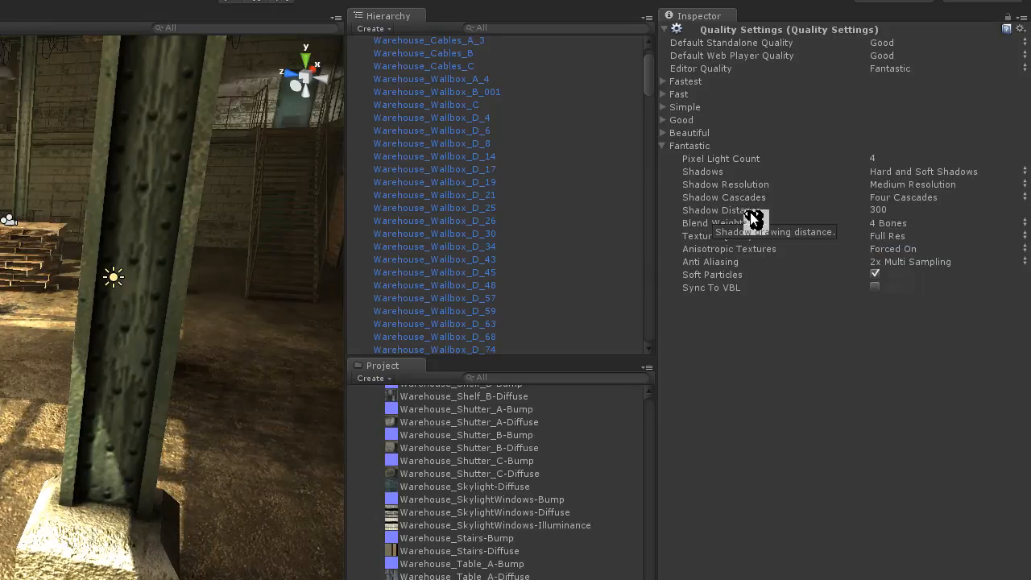
Try a shadow distance of 50 for the Fantastic level, and return it to 300
left_click(872, 211)
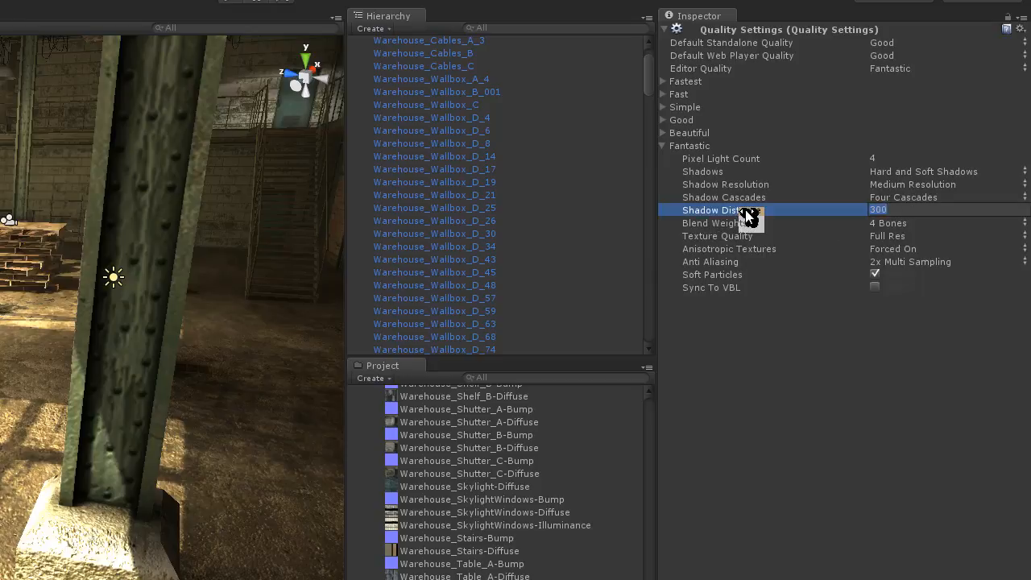
left_click_drag(745, 210, 639, 205)
double_click(938, 211)
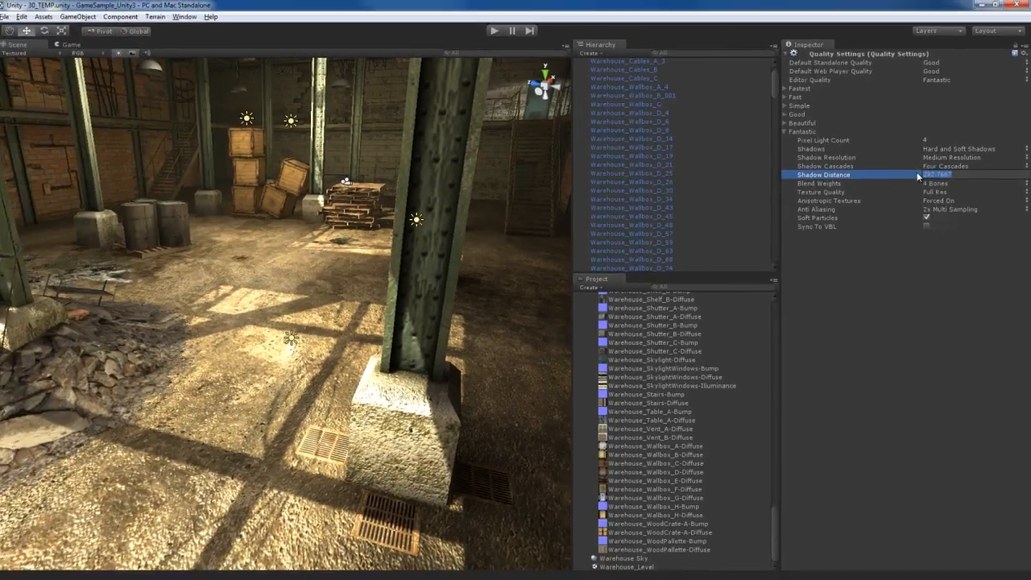
type("50")
key("Return")
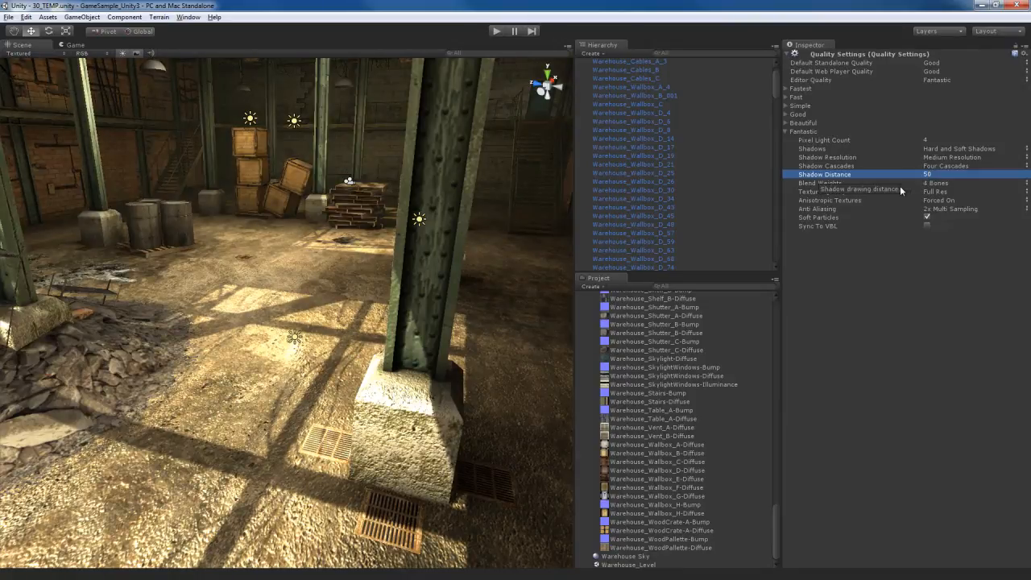
left_click_drag(829, 175, 853, 187)
left_click(969, 174)
type("300")
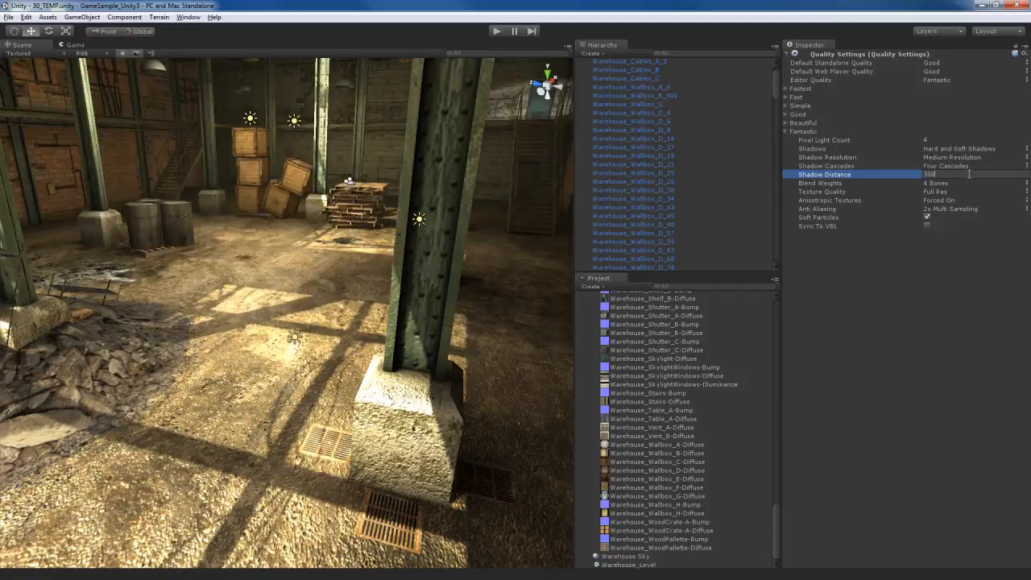
key("Return")
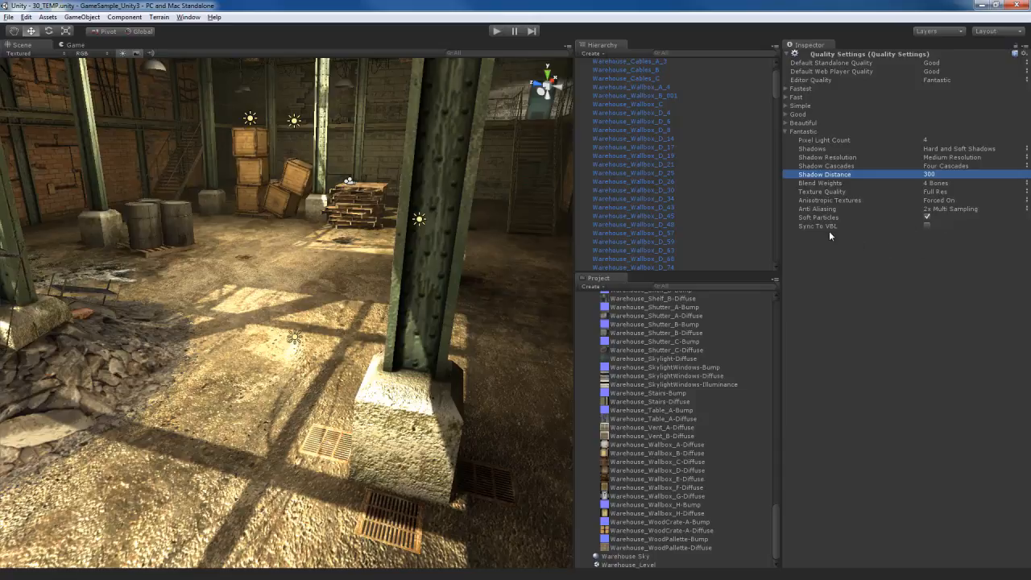
Set the Fantastic level's texture quality to Half Res
left_click(824, 191)
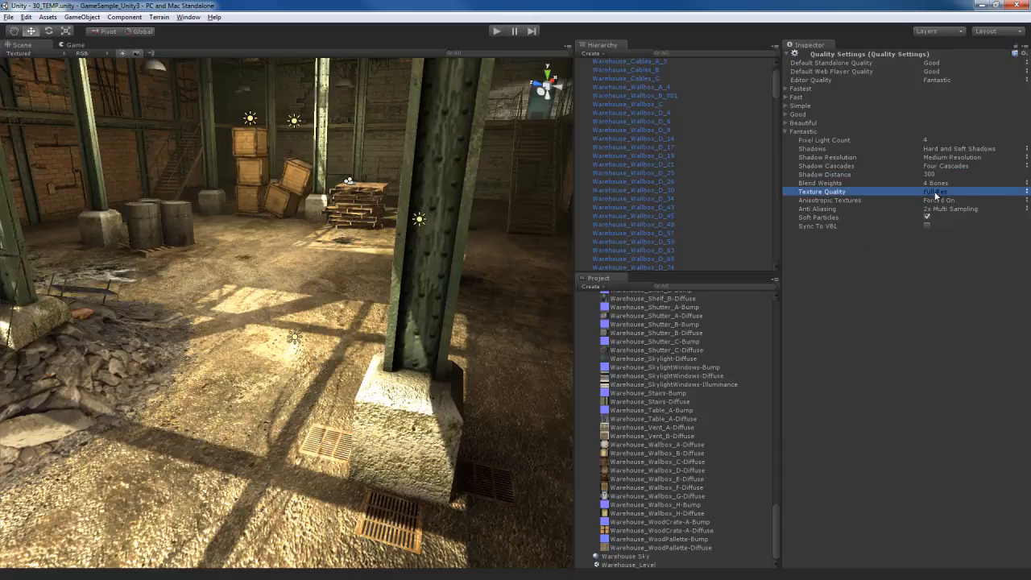
left_click(935, 194)
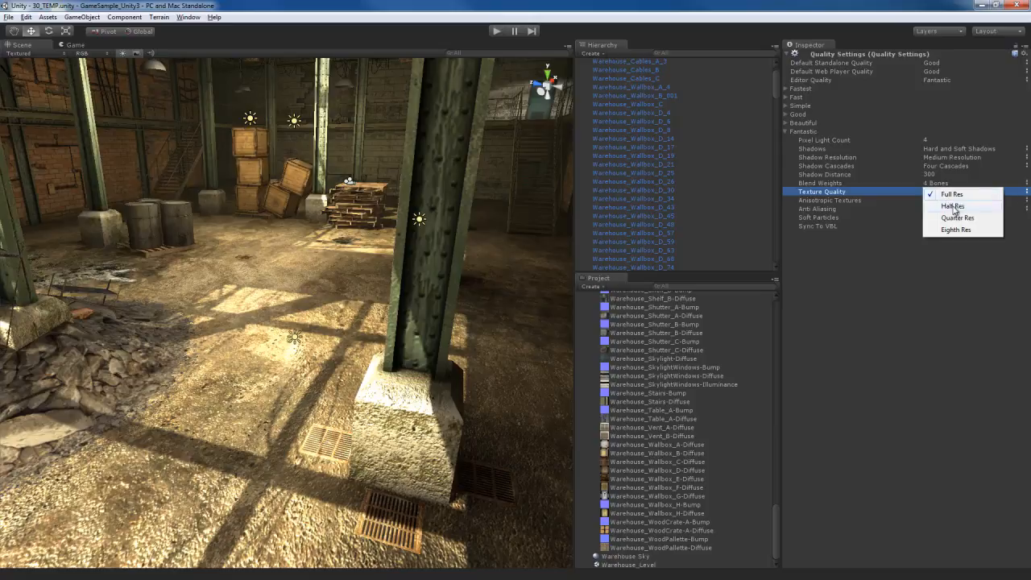
left_click(954, 207)
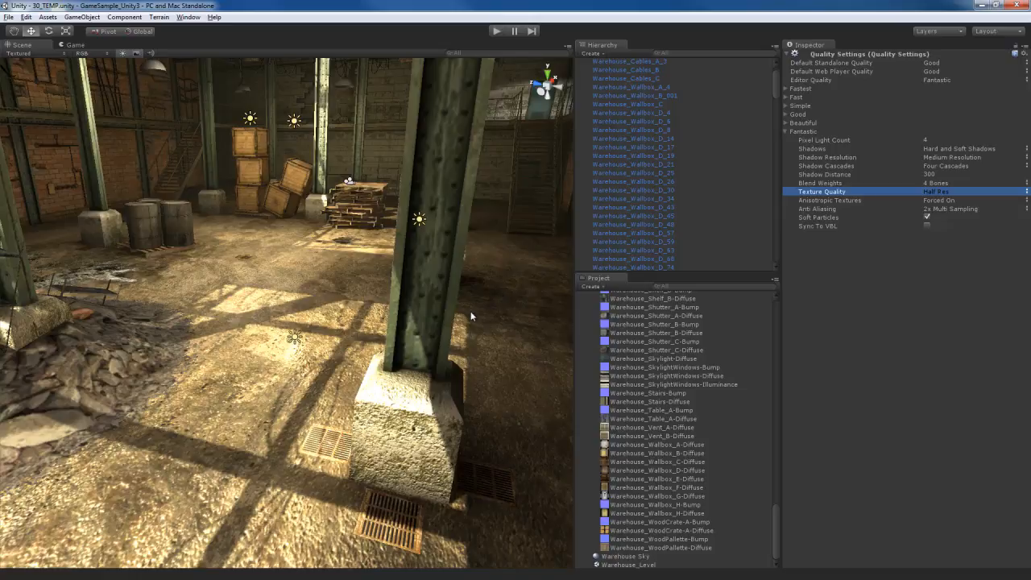
Locate the interior floor's base texture from its material and check its available maximum sizes
left_click(523, 287)
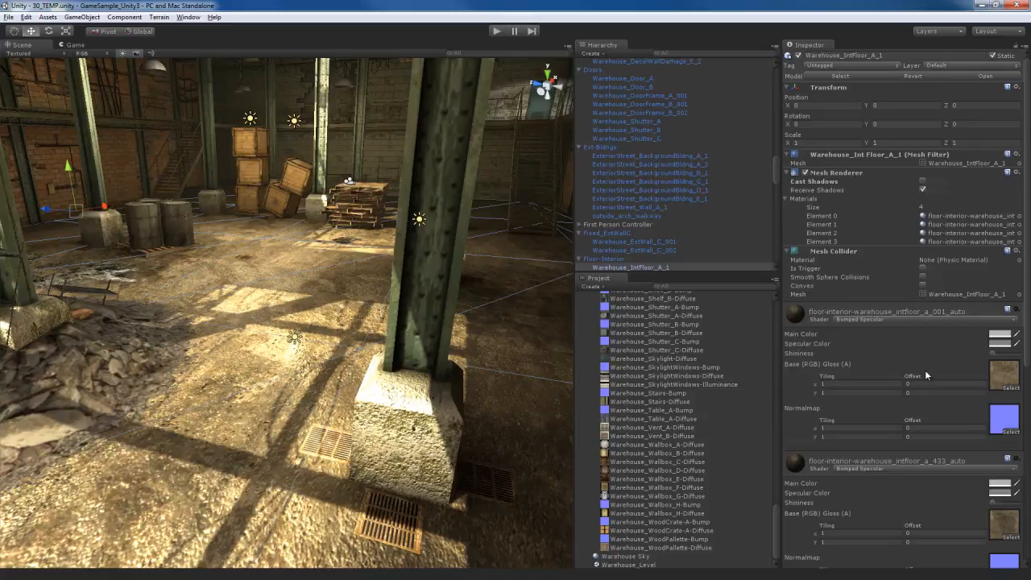
scroll(928, 347, "down", 3)
left_click(1005, 274)
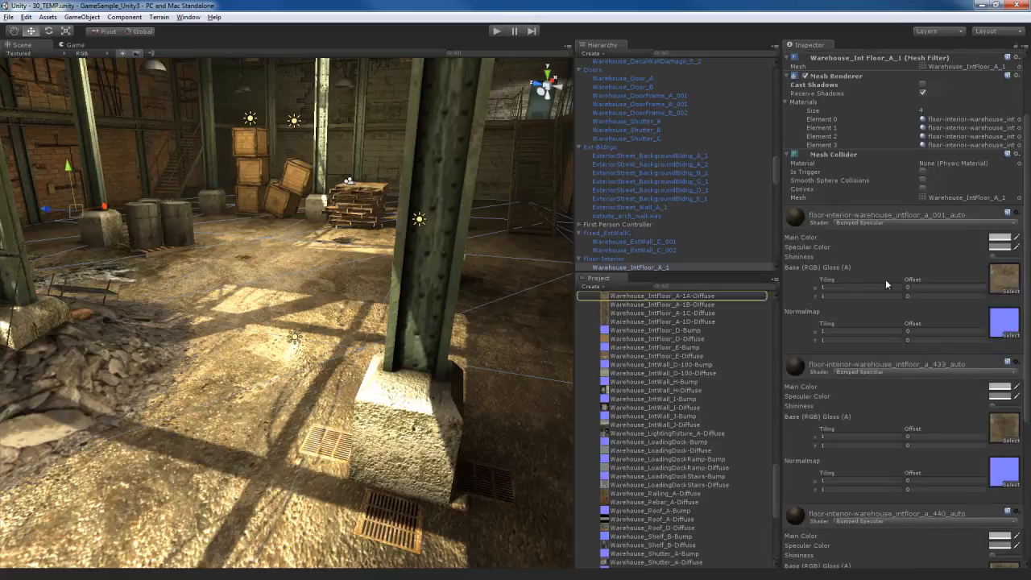
left_click(676, 297)
left_click(873, 159)
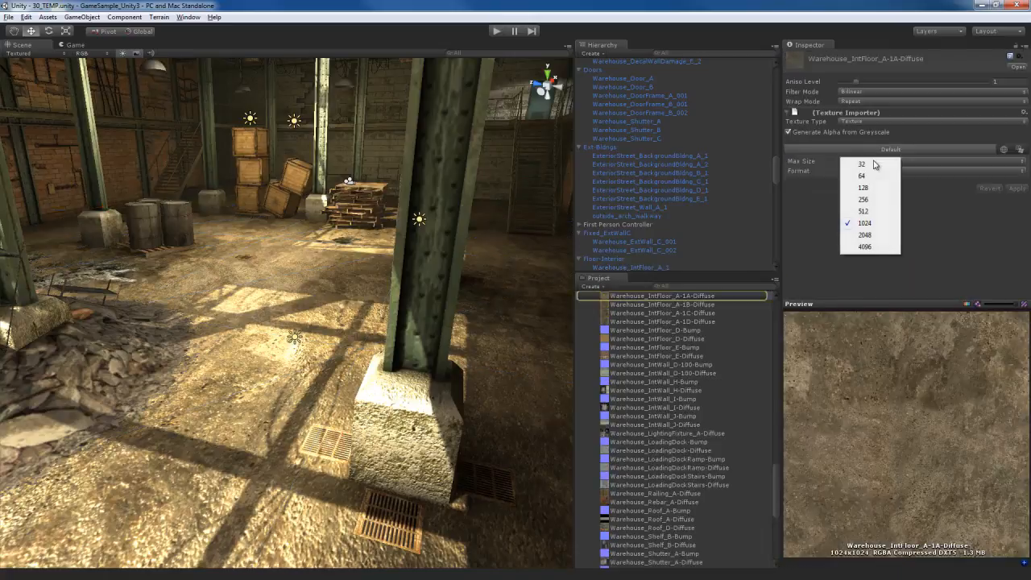
left_click(877, 289)
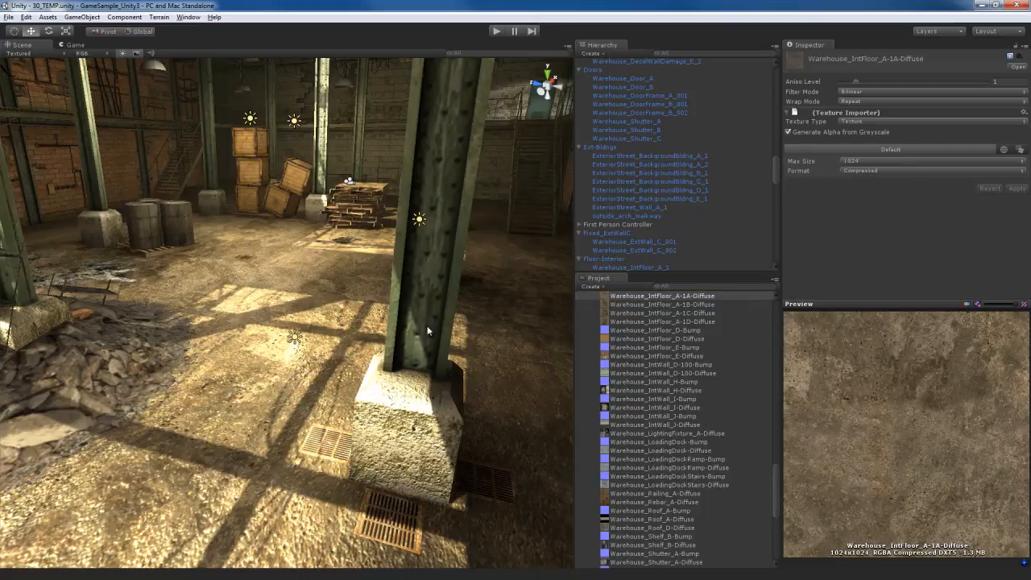
Reopen the project's Quality settings and check the Fantastic level's texture quality options
left_click(26, 17)
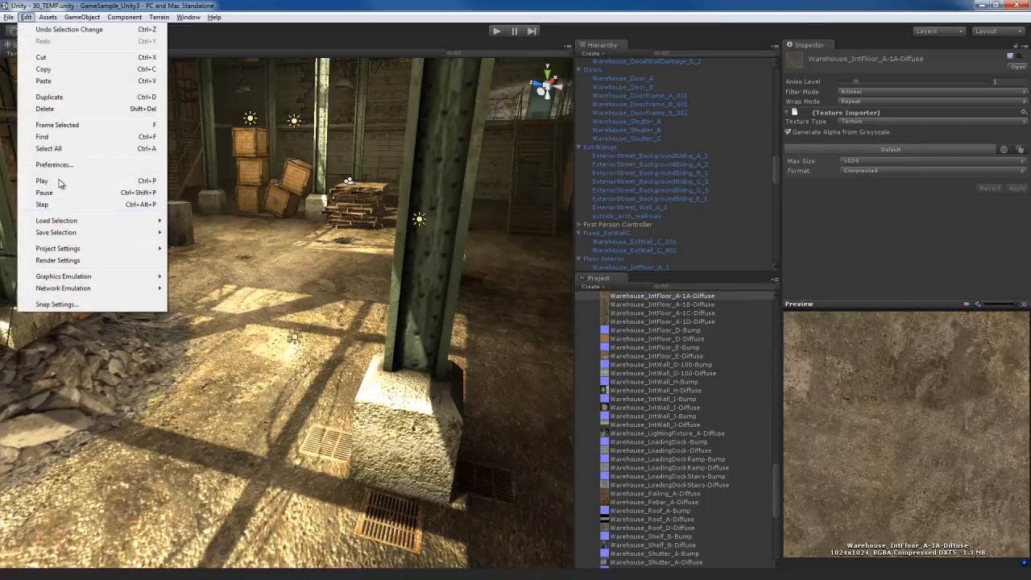
mouse_move(89, 250)
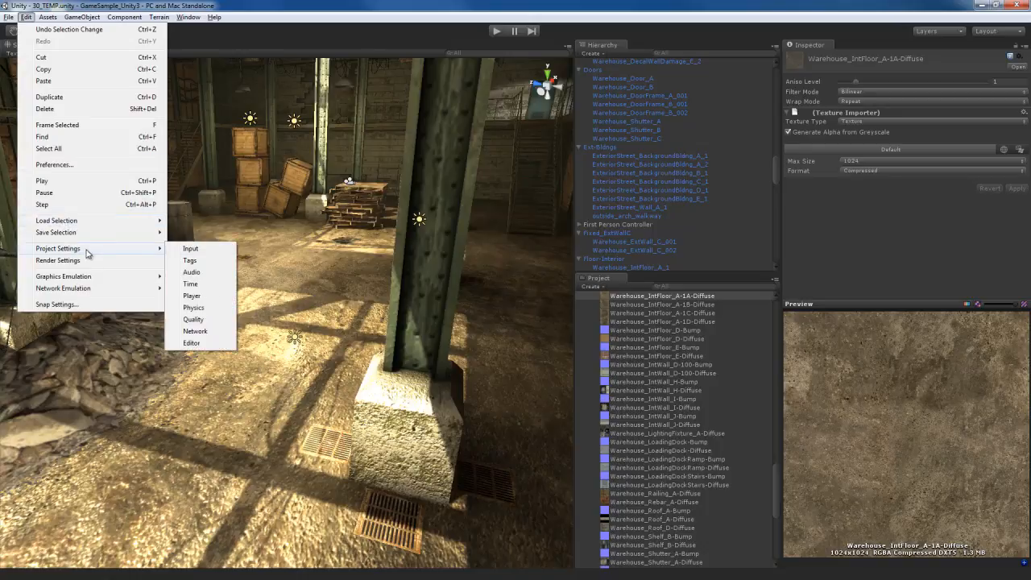
left_click(202, 318)
left_click(936, 191)
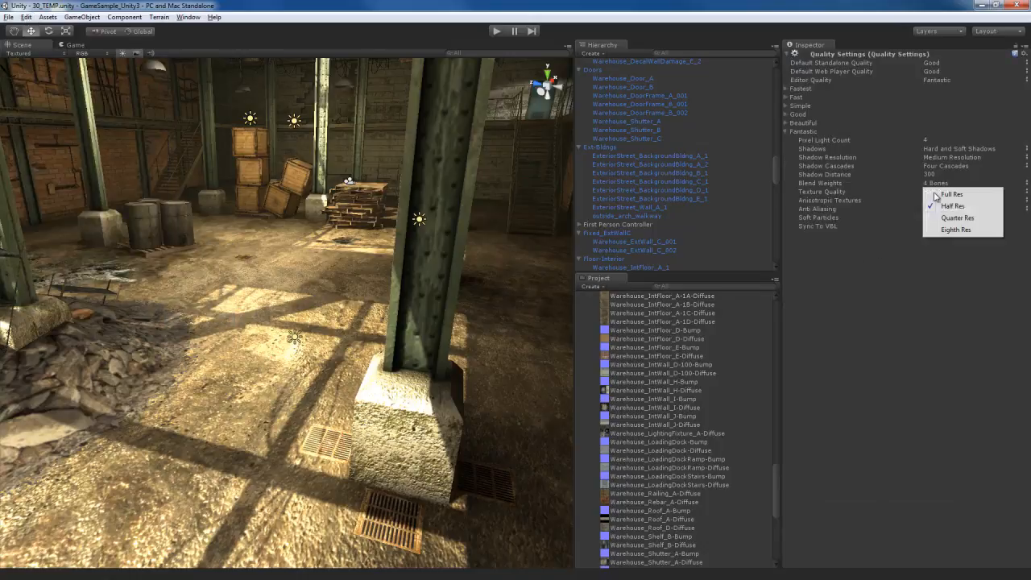
Compare the distant floor with anisotropic textures Disabled for the Fantastic level, and return the setting to Forced On
right_click_drag(395, 375, 351, 340)
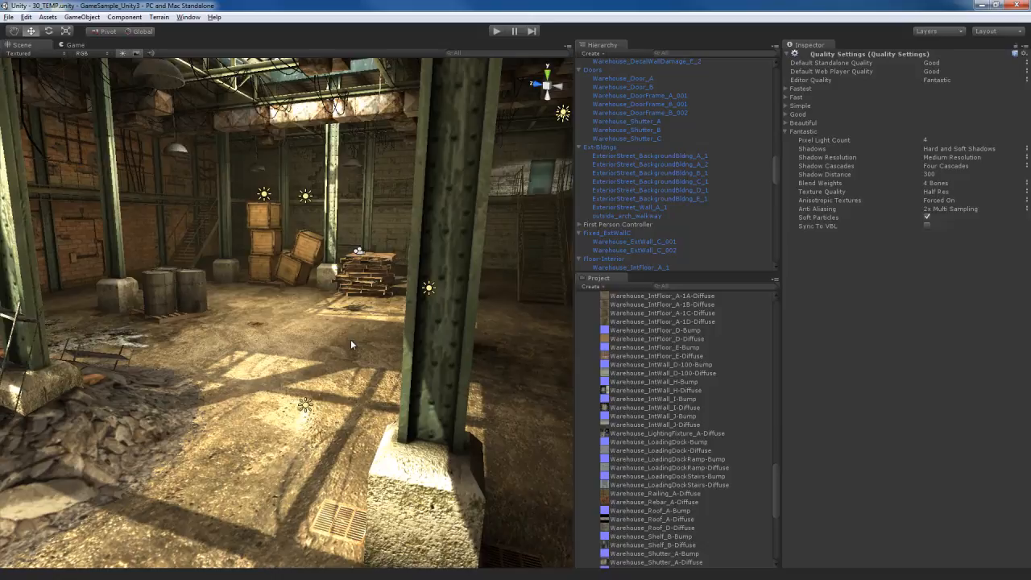
right_click_drag(350, 339, 368, 379)
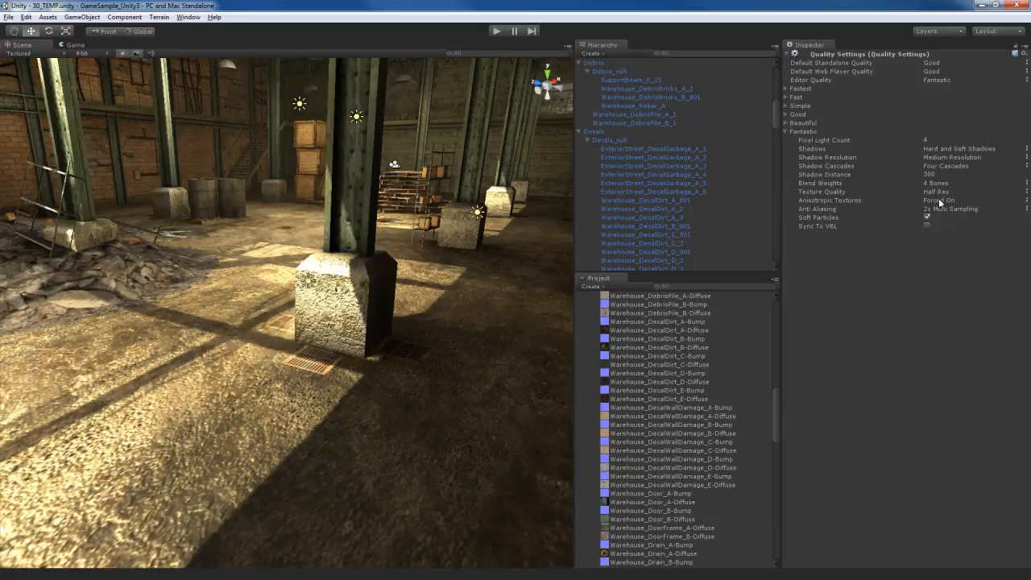
right_click_drag(483, 306, 476, 293)
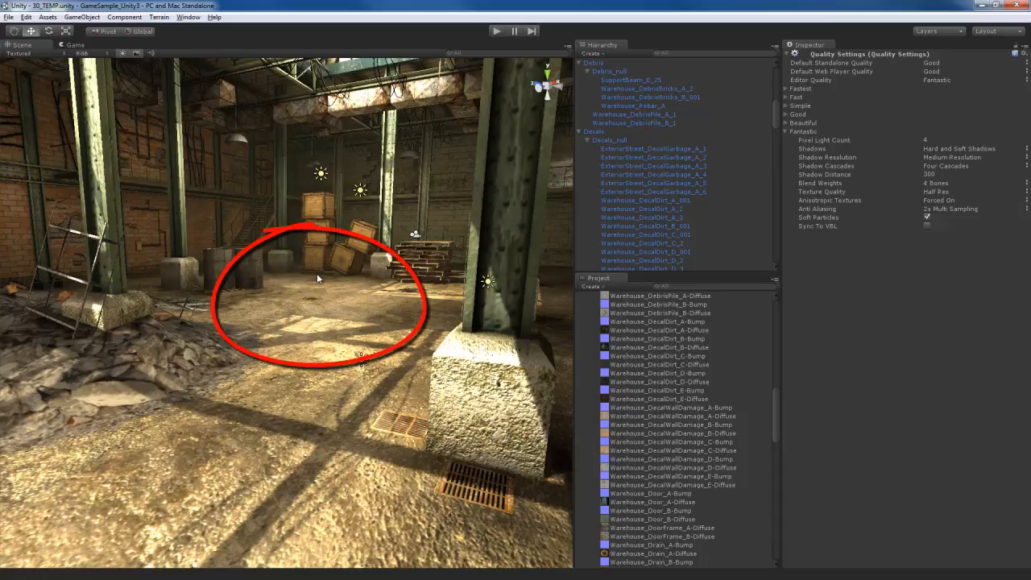
left_click(936, 201)
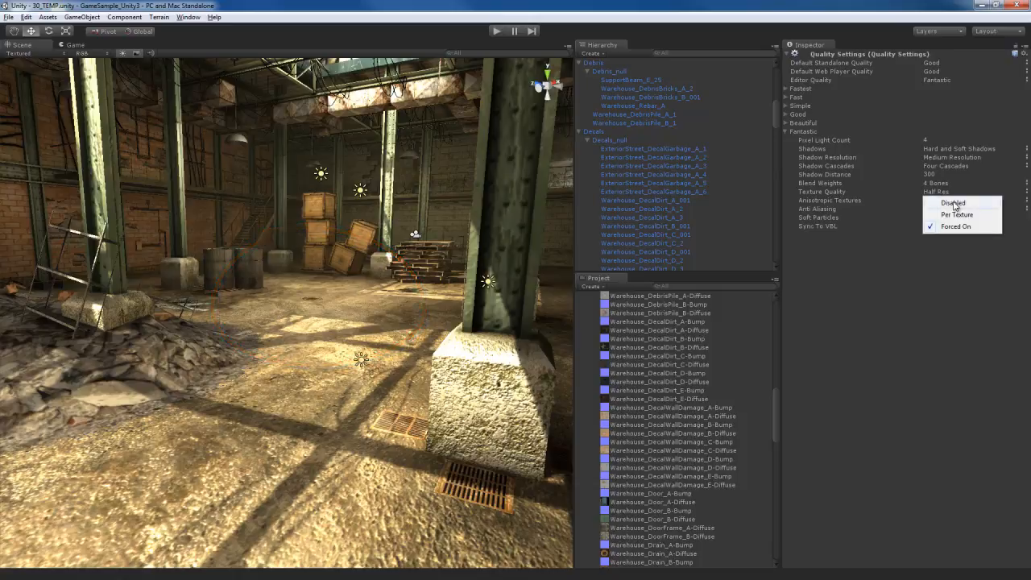
left_click(953, 204)
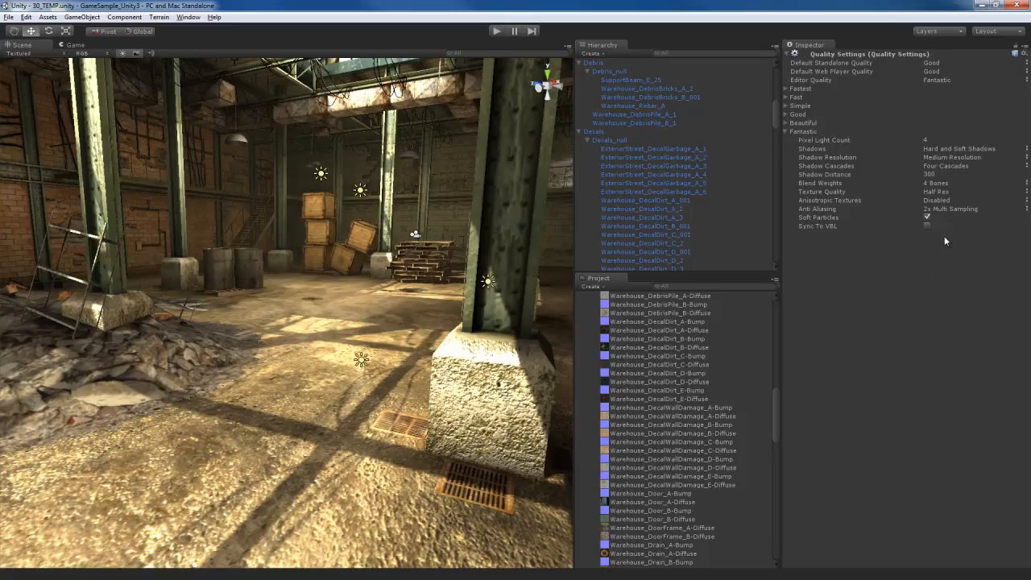
left_click(936, 199)
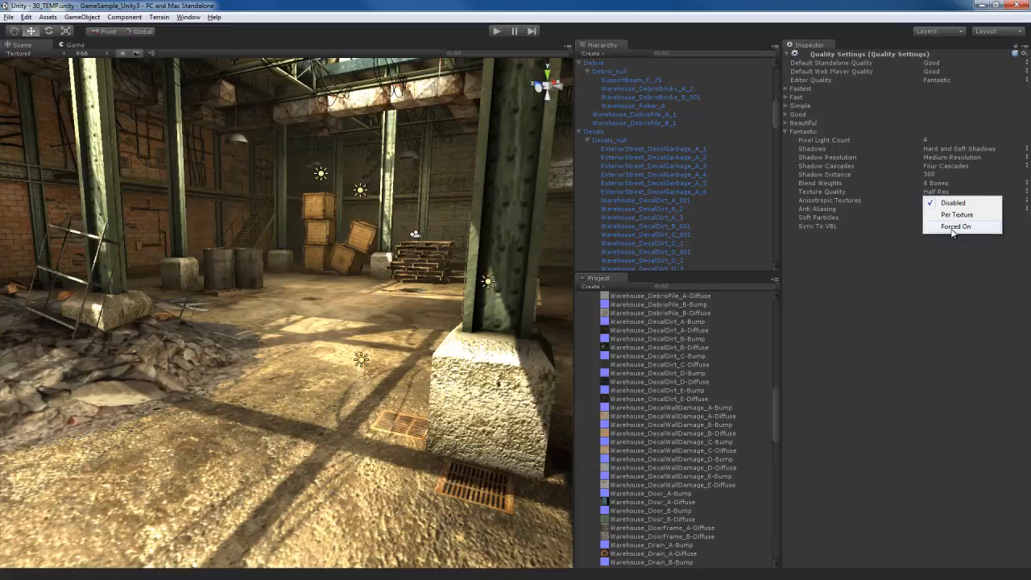
left_click(954, 227)
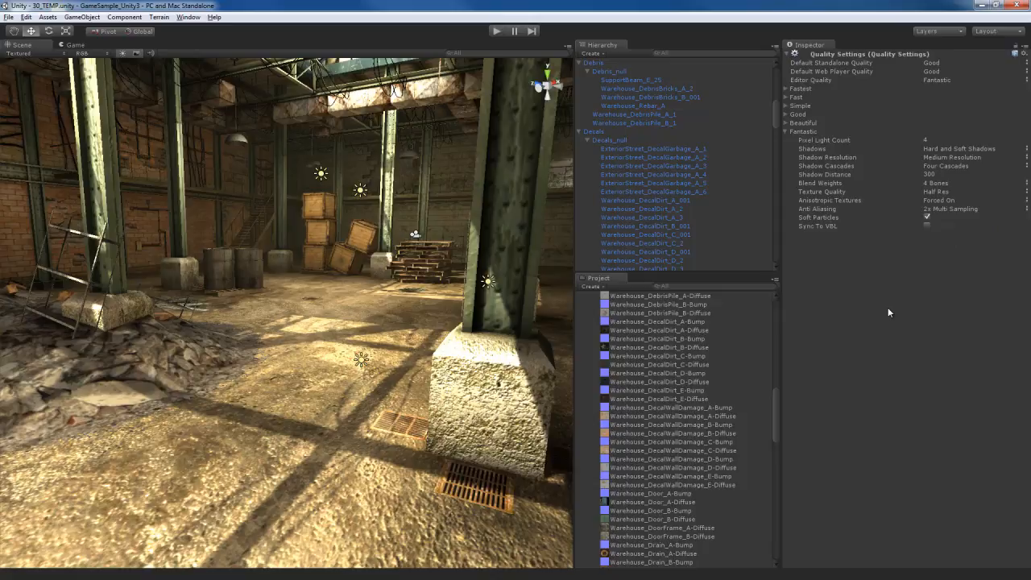
Try 16x Multi Sampling for the Fantastic level's anti-aliasing, and settle on 4x Multi Sampling
left_click(955, 208)
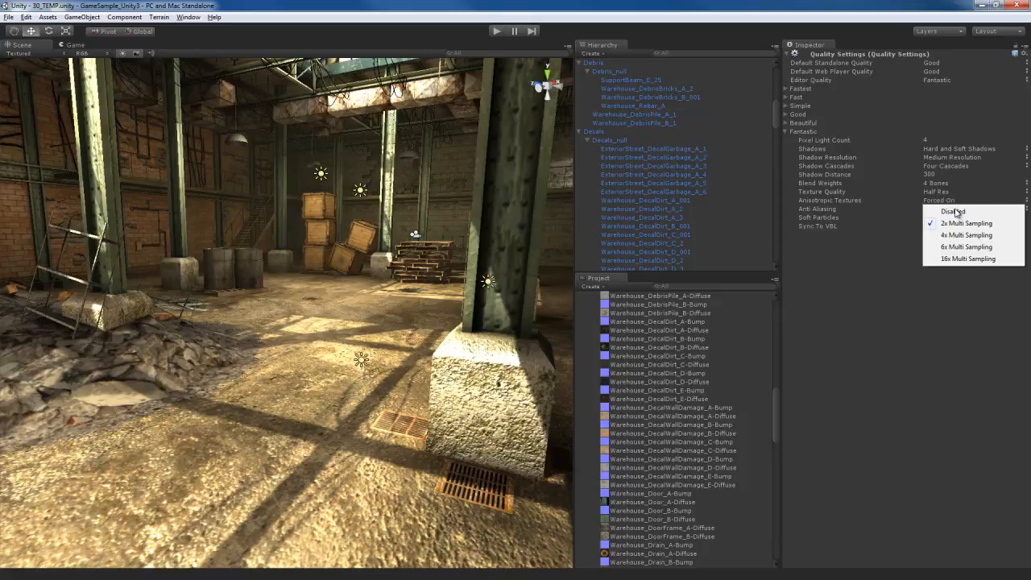
left_click(967, 259)
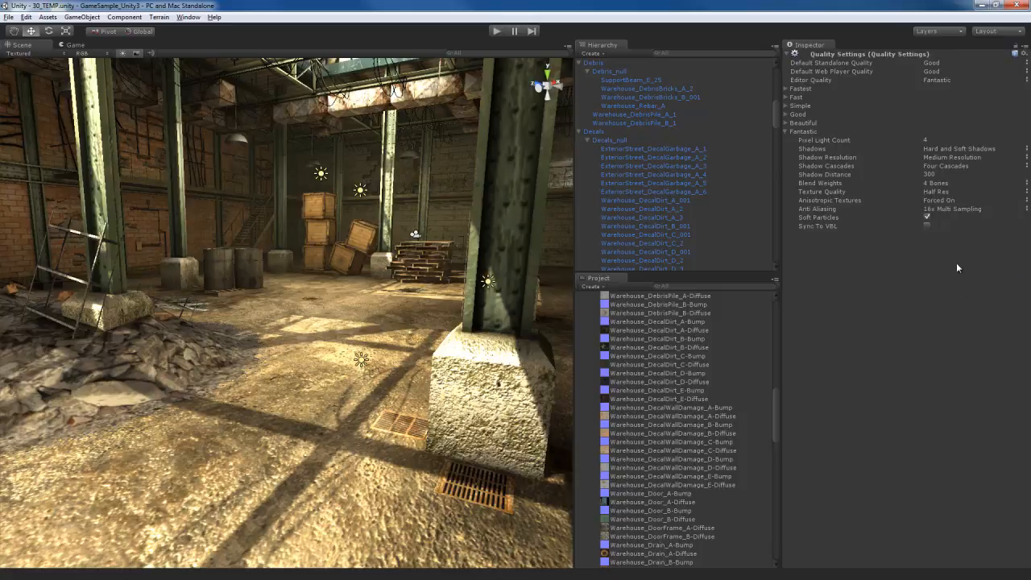
left_click(957, 209)
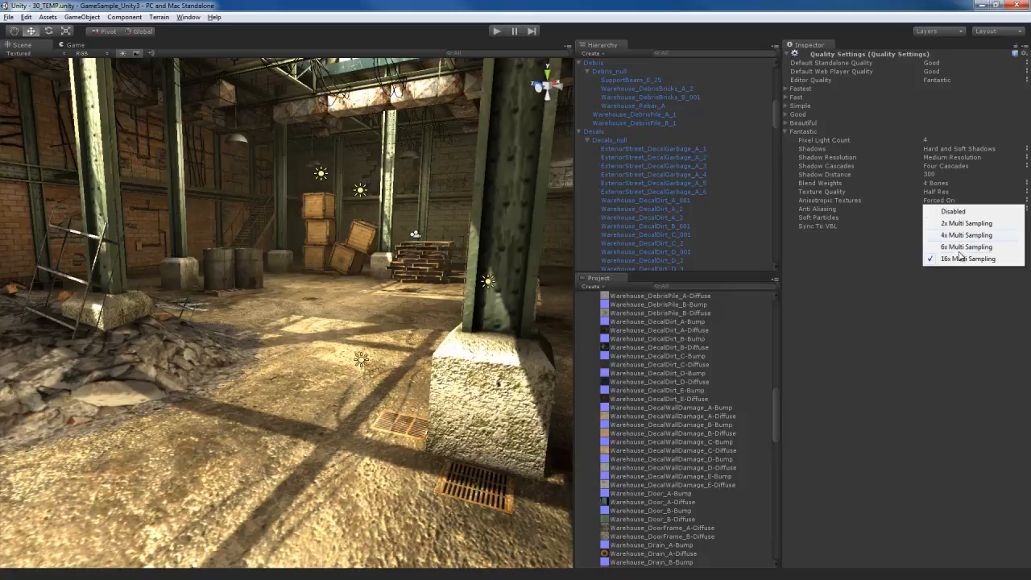
left_click(962, 236)
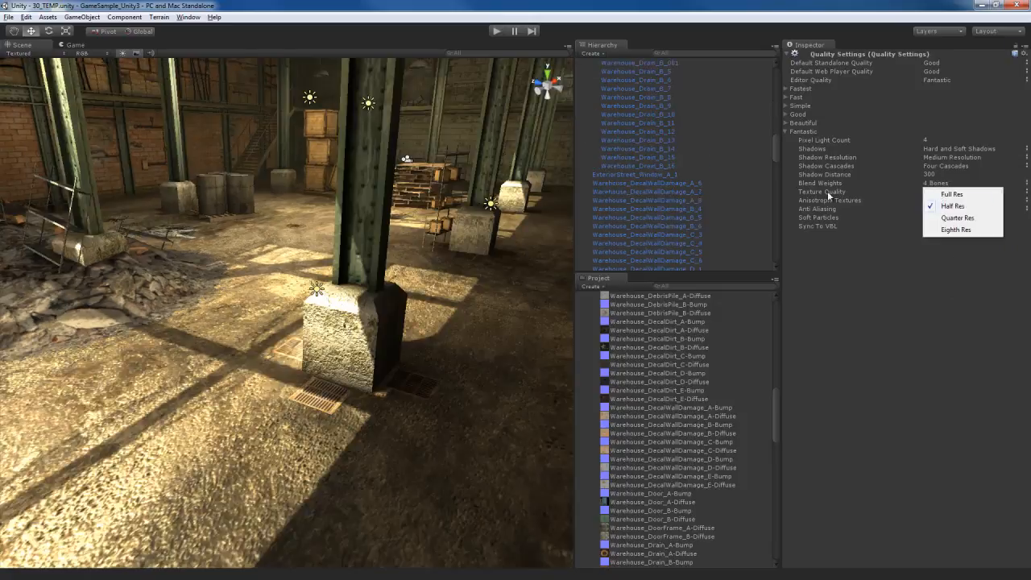
Set the Fantastic level's texture quality to Full Res
left_click(936, 194)
left_click(934, 194)
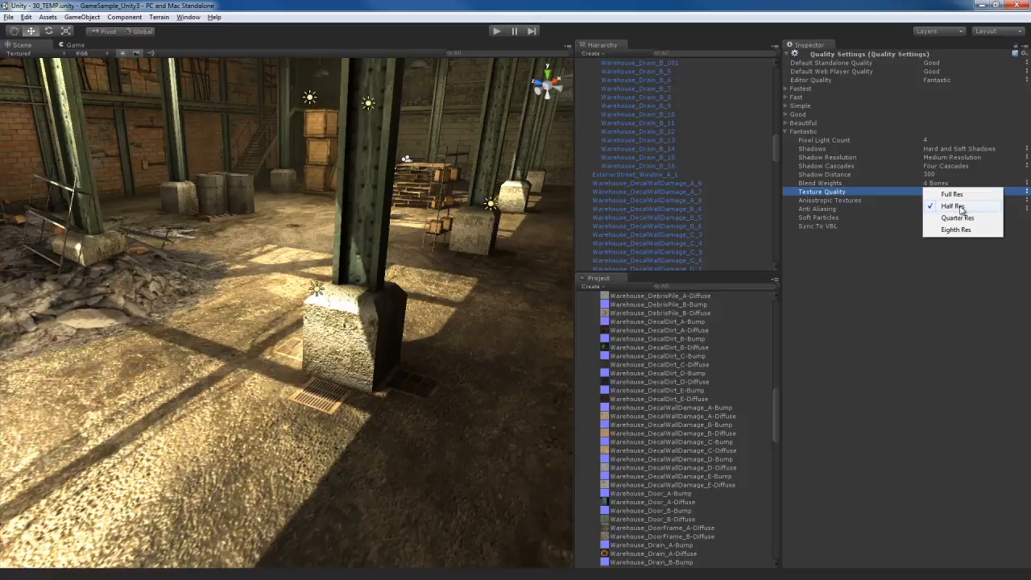
left_click(951, 195)
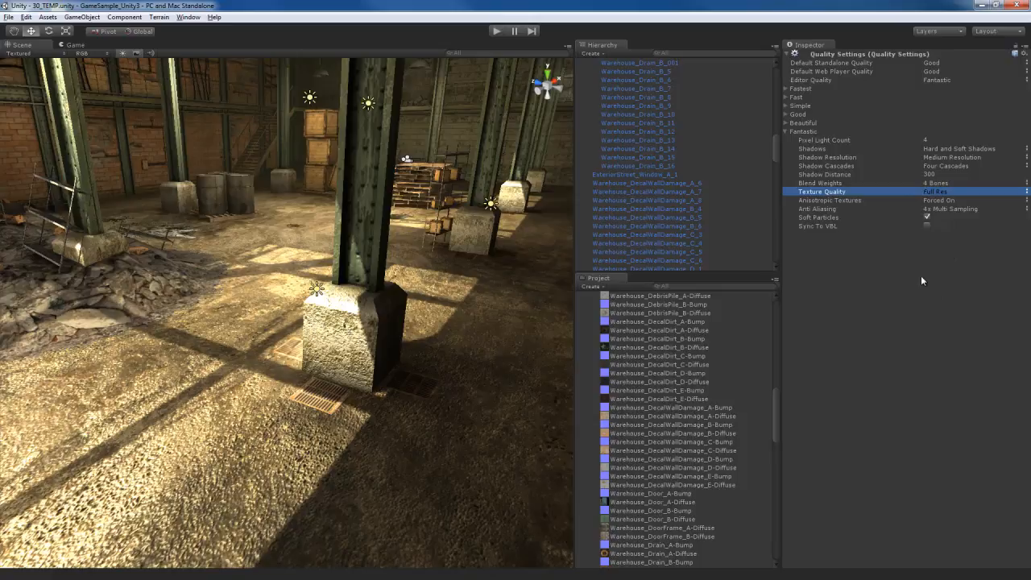
Select the steel support beam and inspect the import settings of its base texture, SupportBeam_A-Diffuse
right_click_drag(421, 410, 434, 391)
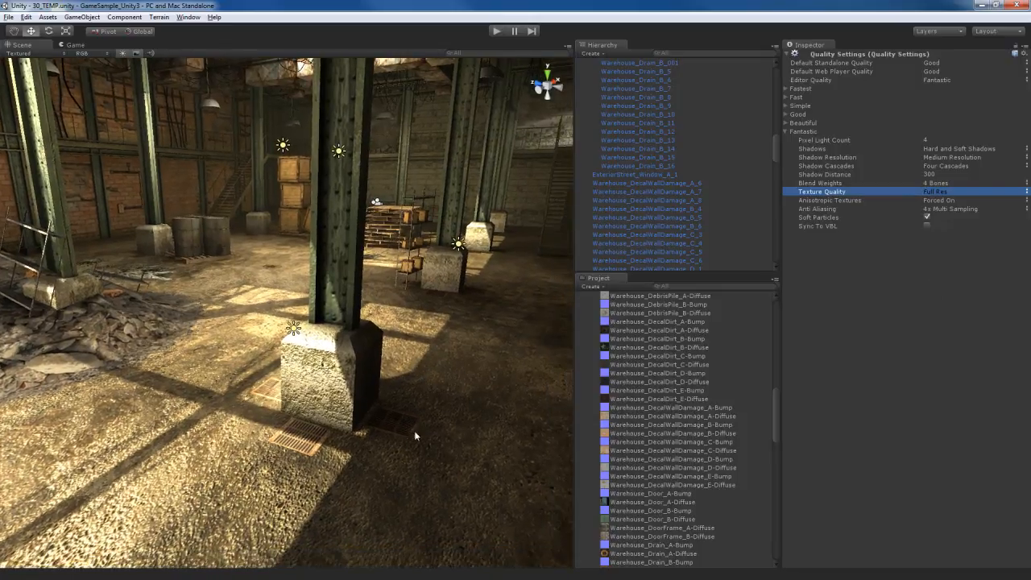
left_click(345, 344)
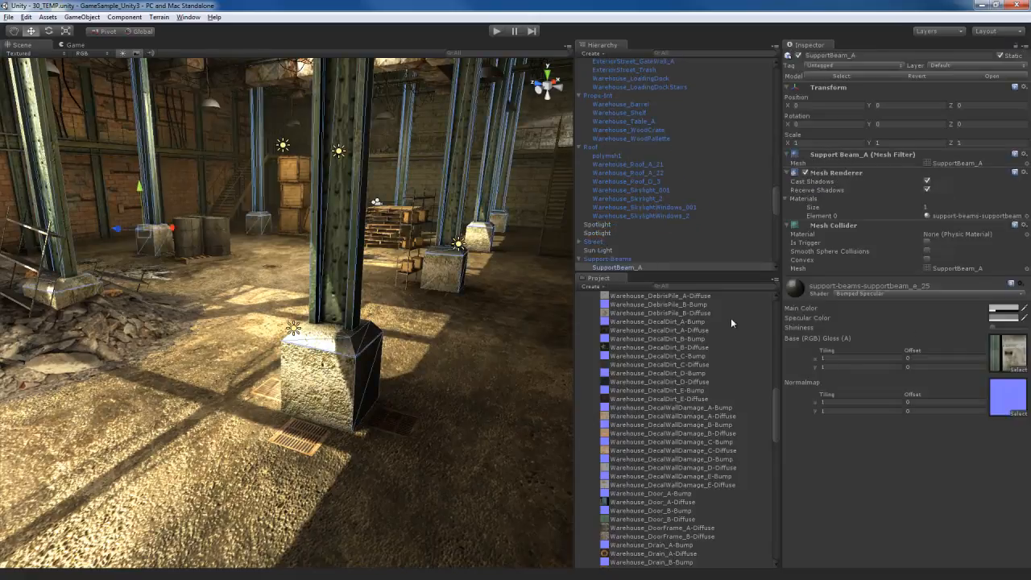
right_click_drag(463, 353, 461, 346)
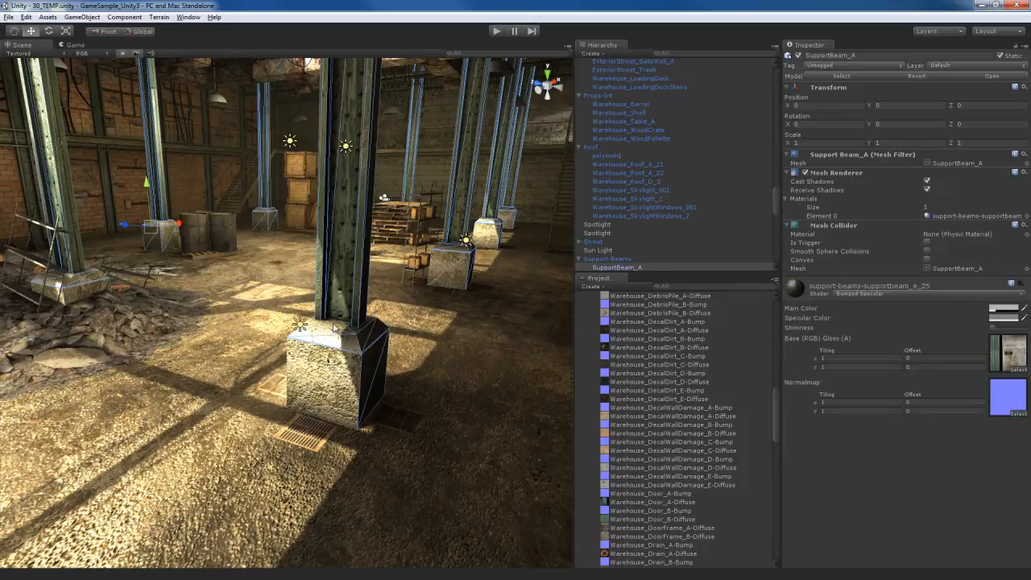
left_click(998, 354)
left_click(658, 297)
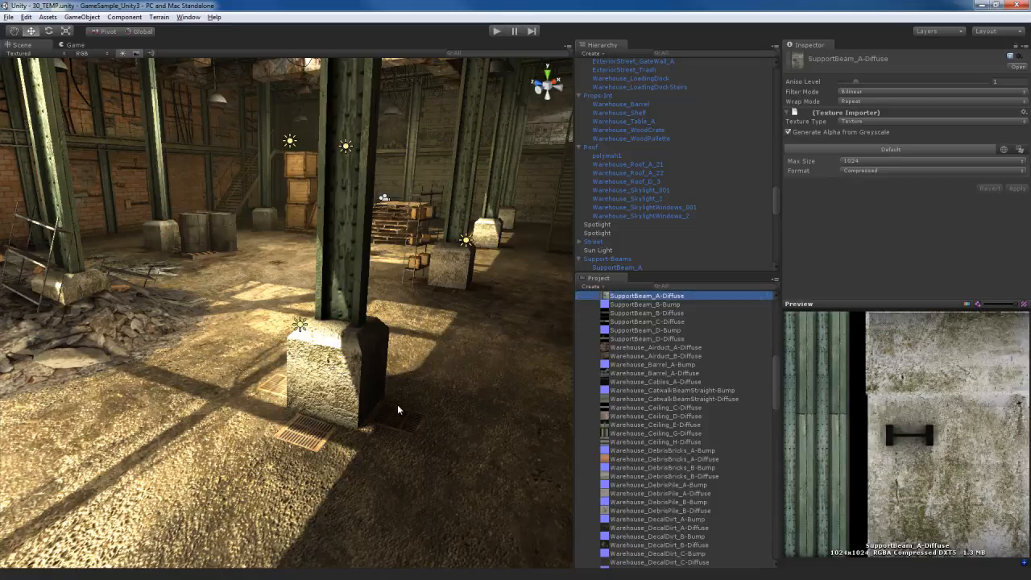
Select the floor drain beside the concrete column base and inspect the import settings of its base texture, Warehouse_Drain_B-Diffuse
right_click_drag(378, 416, 331, 420)
left_click(314, 375)
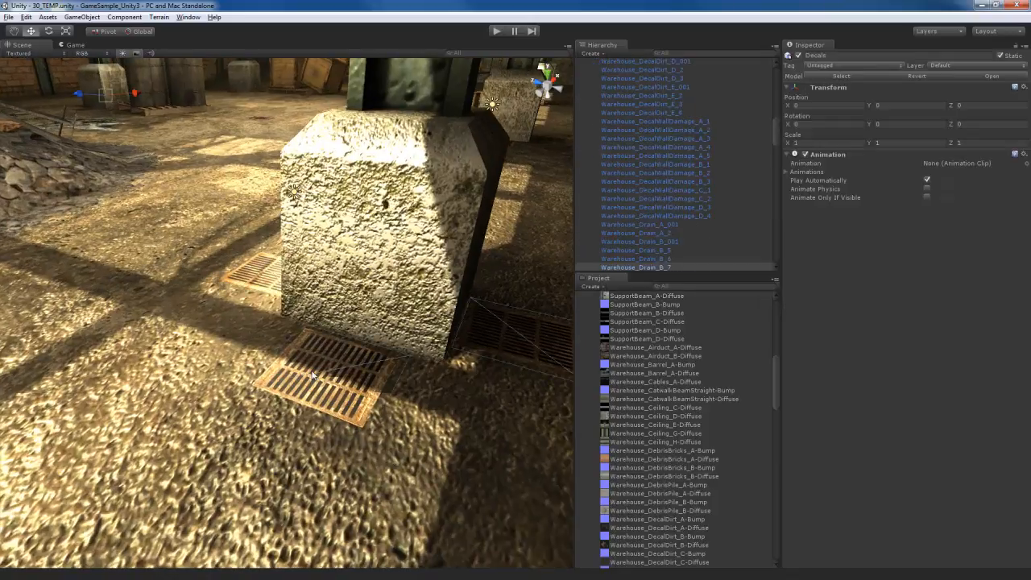
left_click(1007, 305)
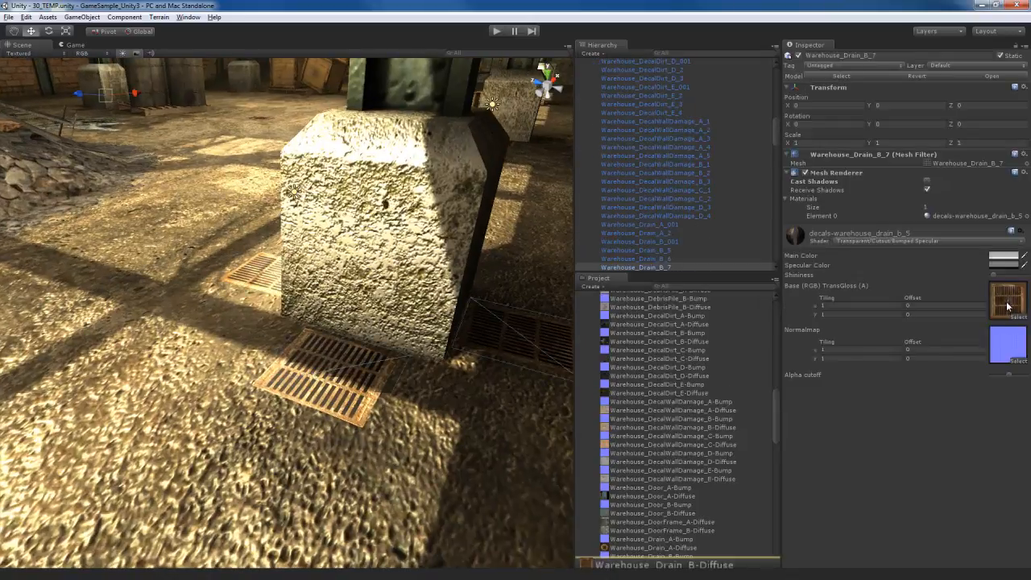
left_click(712, 372)
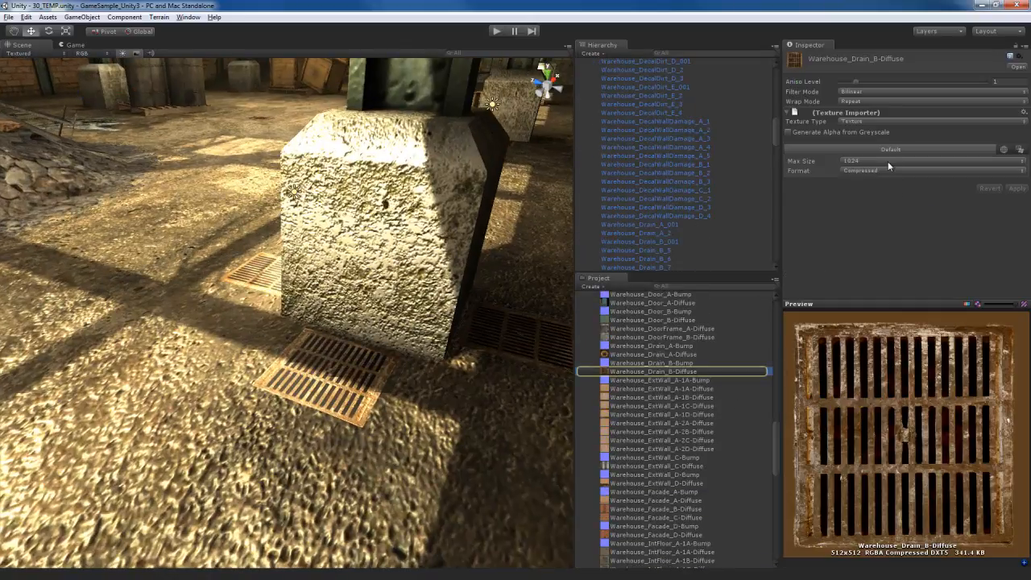
Reduce the Warehouse_Drain_B-Diffuse texture's max size to 128 and apply the import settings
left_click(889, 161)
left_click(874, 191)
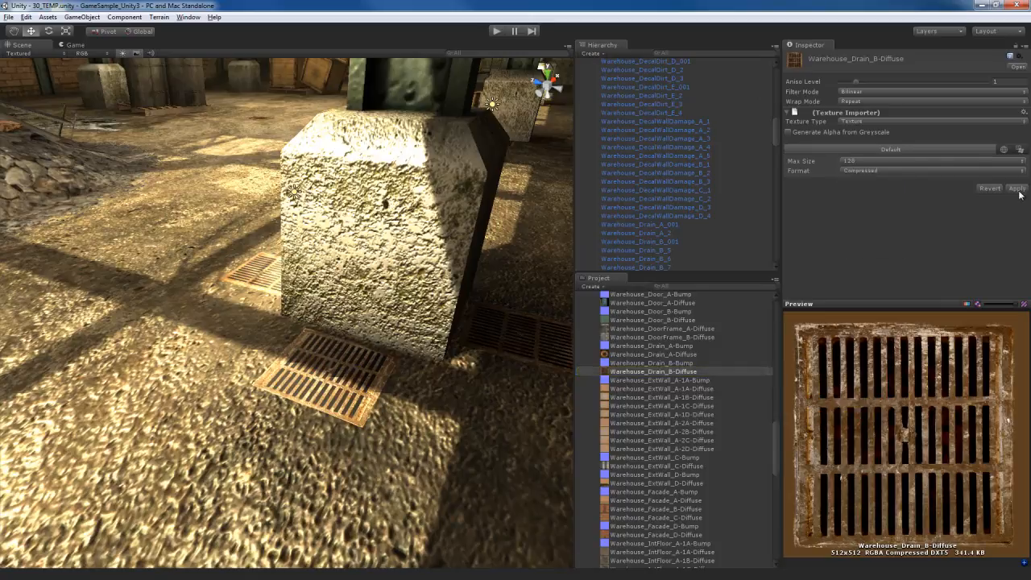
left_click(1016, 190)
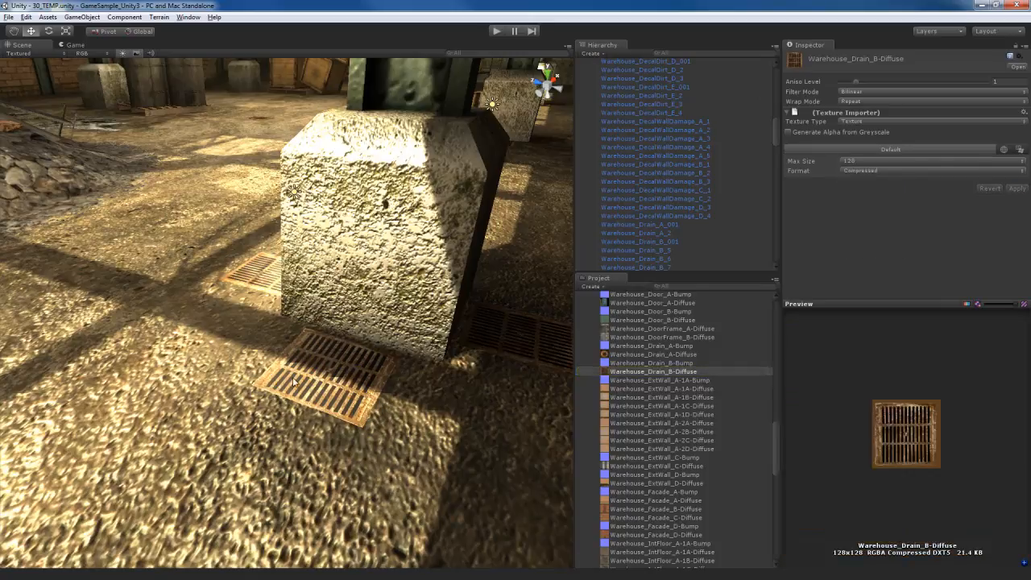
Find the floor drain's normal map, Warehouse_Drain_B-Bump, reduce its max size to 128 and apply the import settings
left_click(340, 356)
left_click(1007, 344)
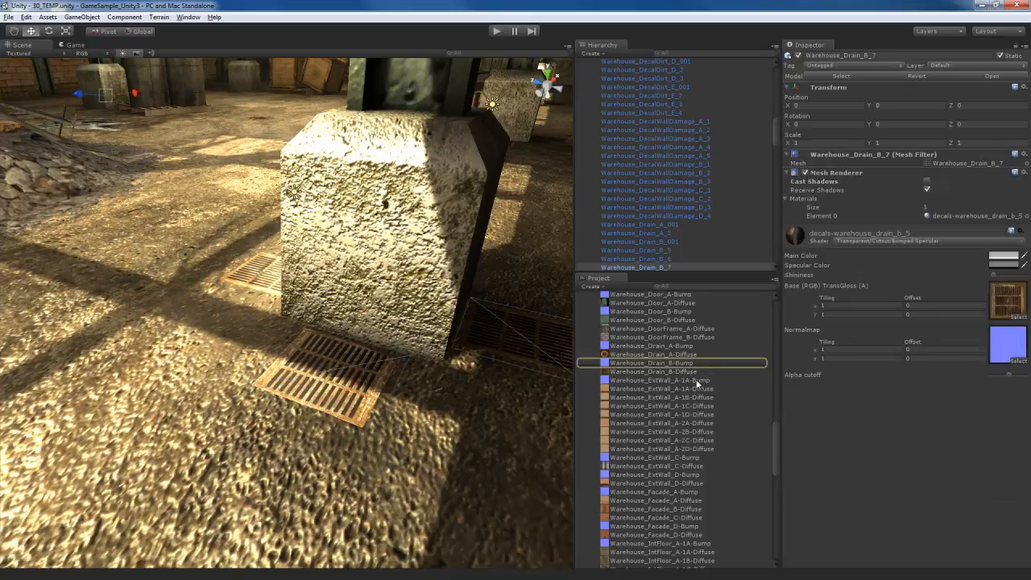
left_click(687, 364)
left_click(893, 164)
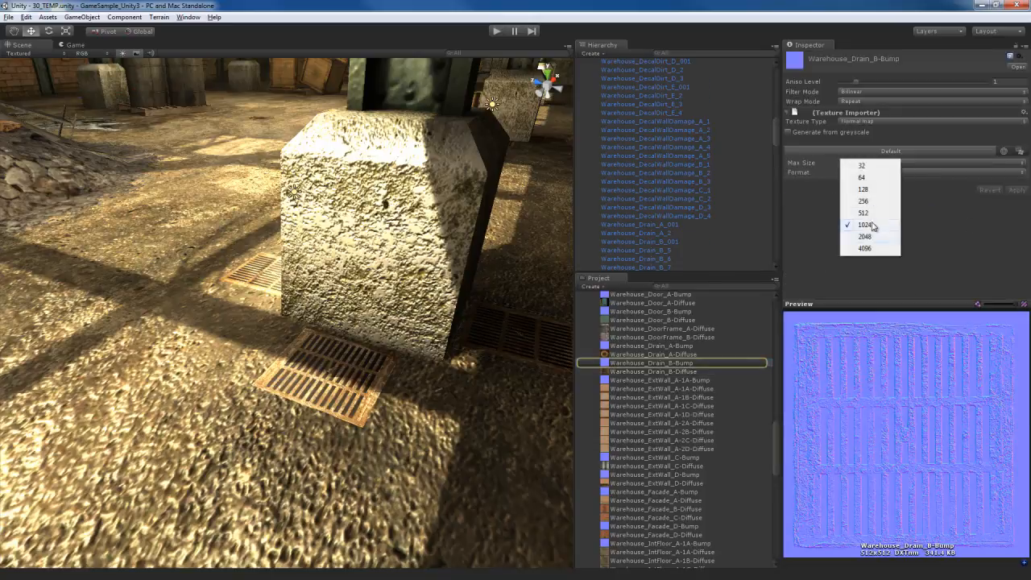
left_click(871, 190)
left_click(1016, 190)
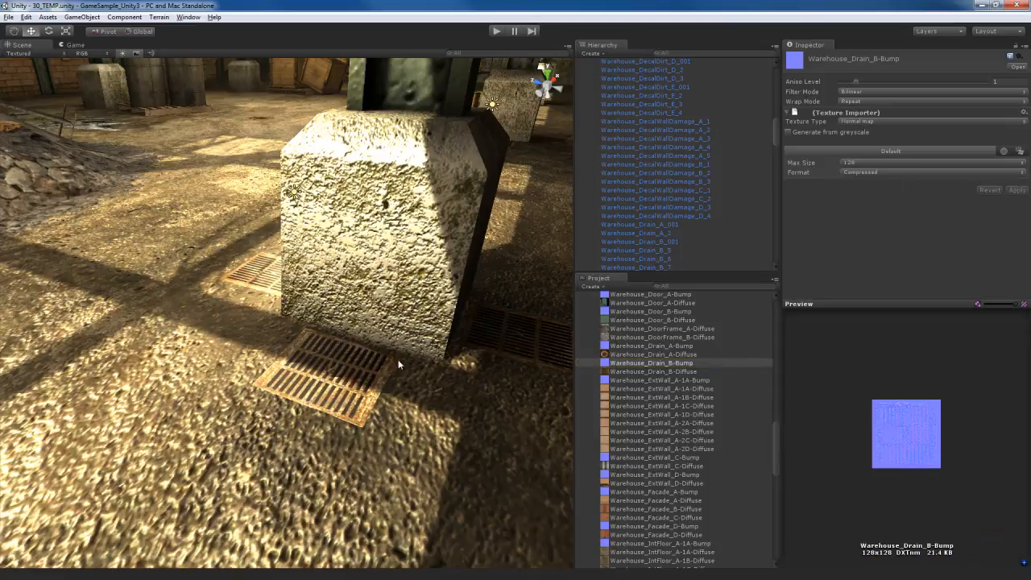
Examine the floor drains around the concrete column base from farther away to judge their reduced textures
mouse_move(400, 360)
left_mouse_down("alt")
mouse_move(400, 374)
mouse_move(388, 370)
left_mouse_up("alt")
key("s")
right_click_drag(389, 370, 414, 324)
key("w")
key("a")
key("s")
key("w")
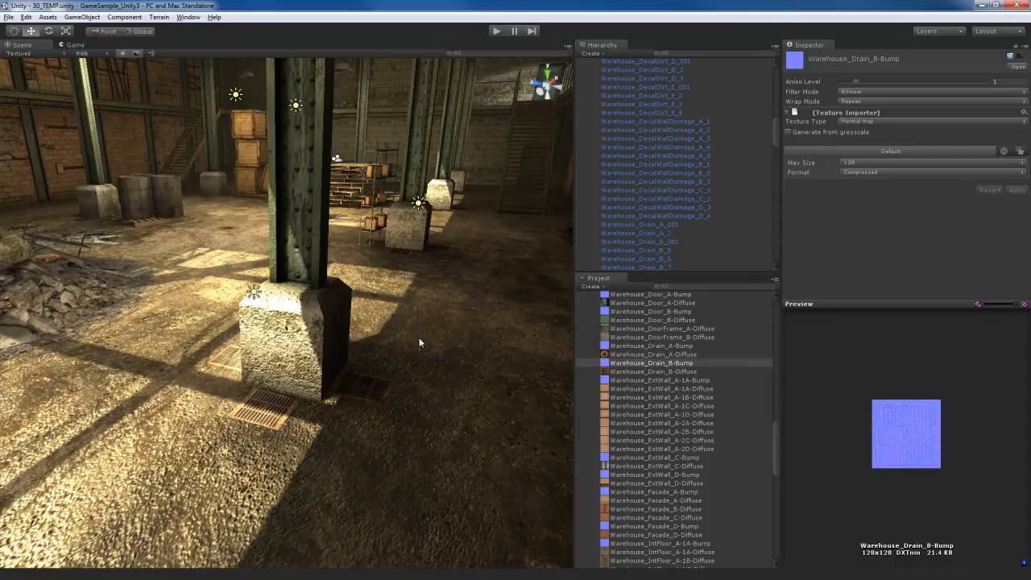
right_click_drag(396, 334, 386, 342)
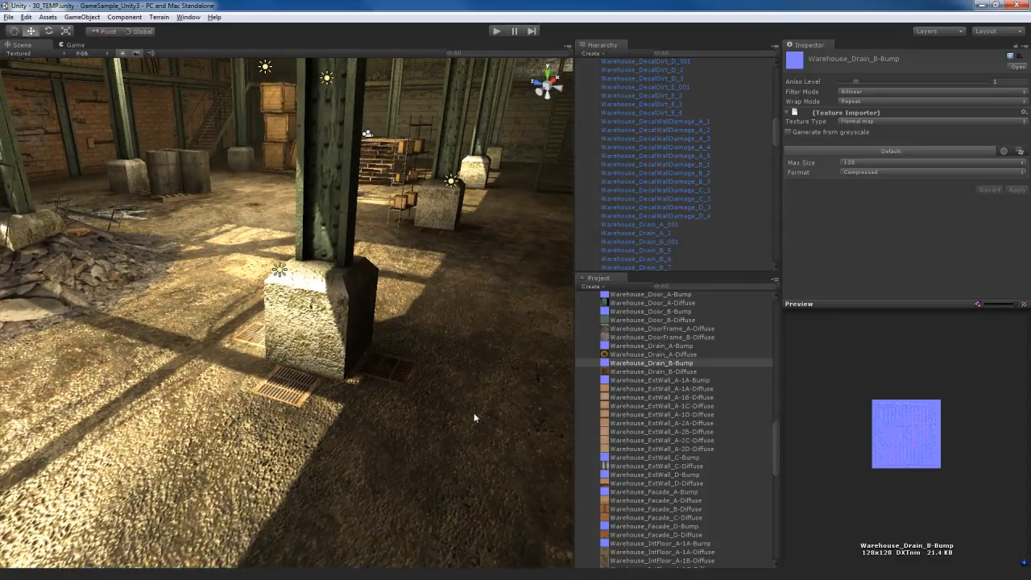
right_click_drag(463, 434, 428, 437)
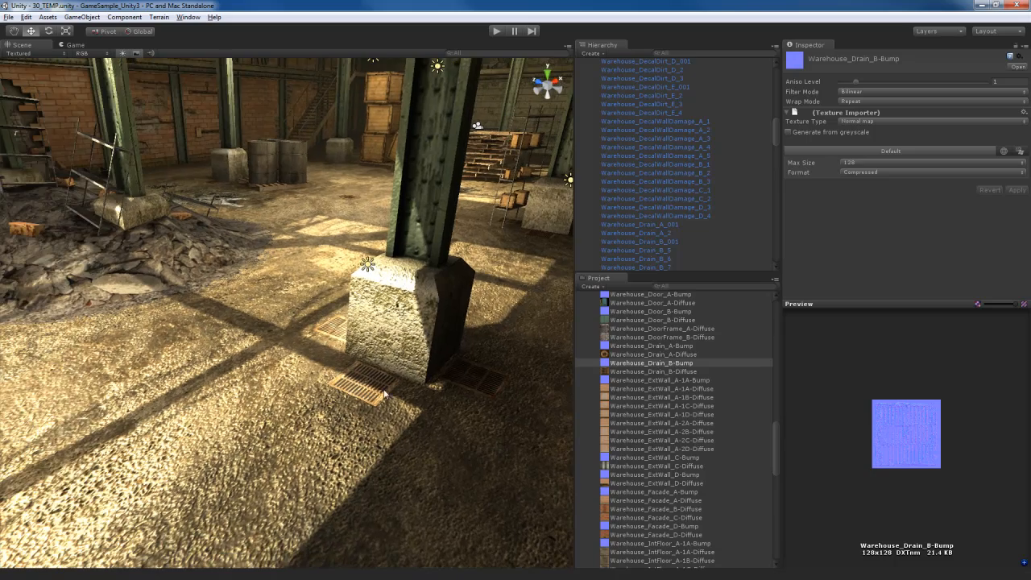
Survey the brick wall with its wall box, the roller shutters and the sunlit floor around the column
right_click_drag(260, 457, 314, 407)
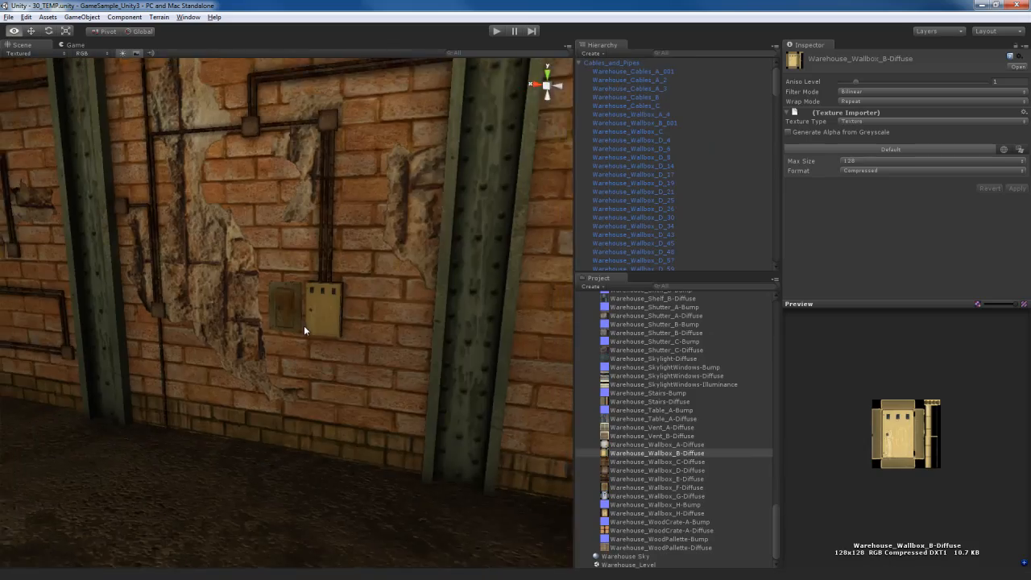
right_click_drag(304, 325, 374, 369)
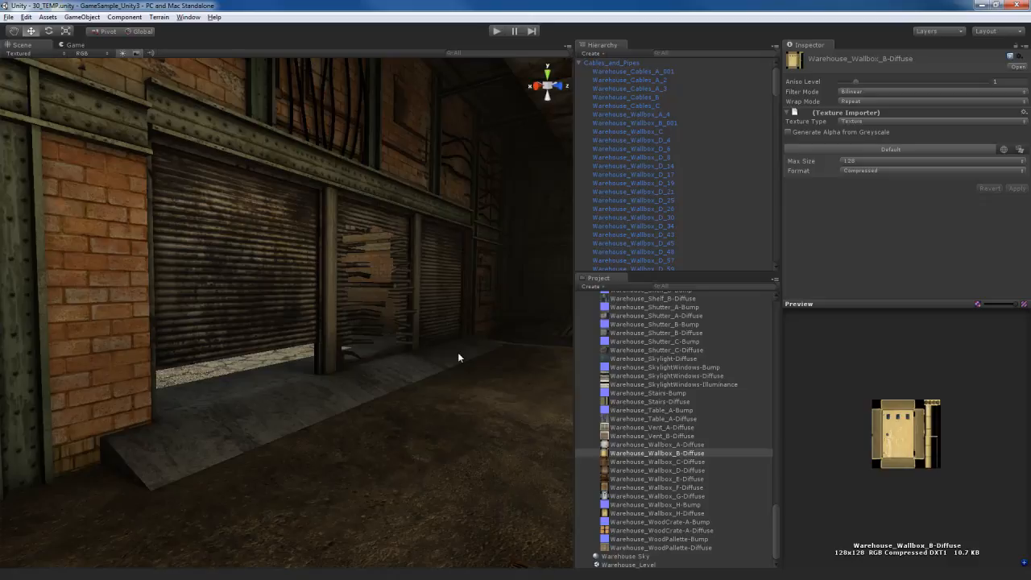
right_click_drag(457, 357, 431, 435)
left_click(351, 483)
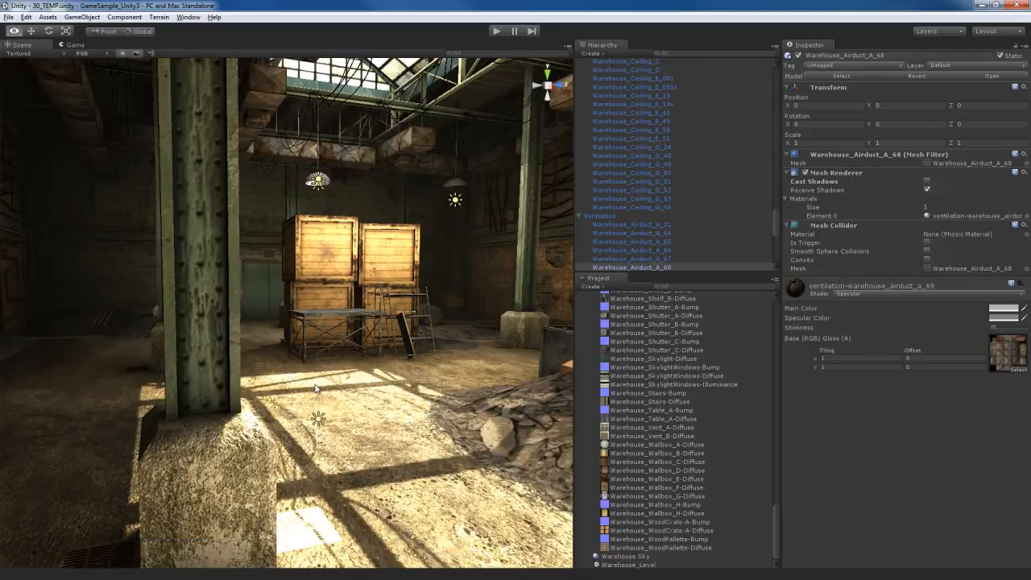
right_click_drag(317, 381, 316, 390)
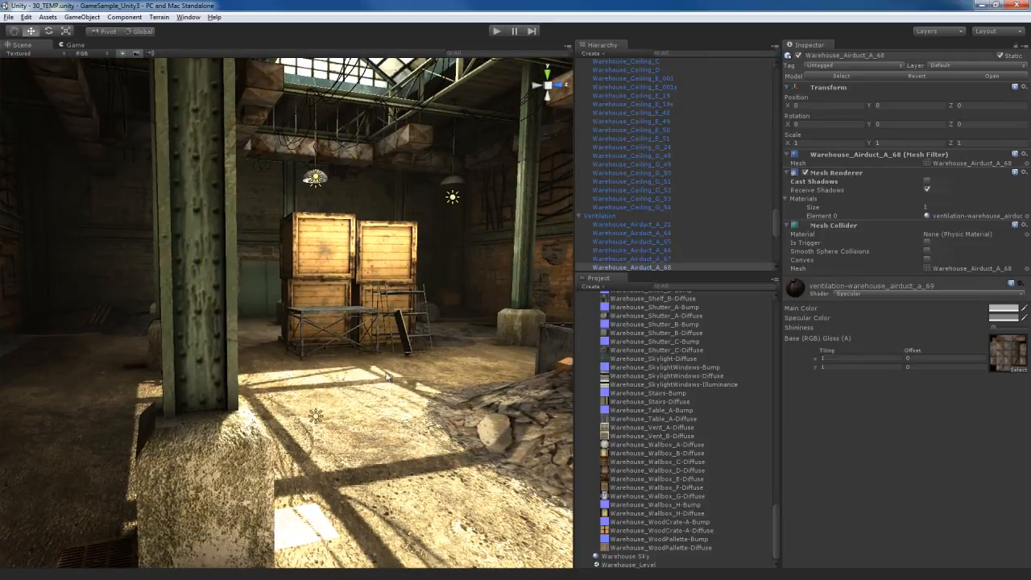